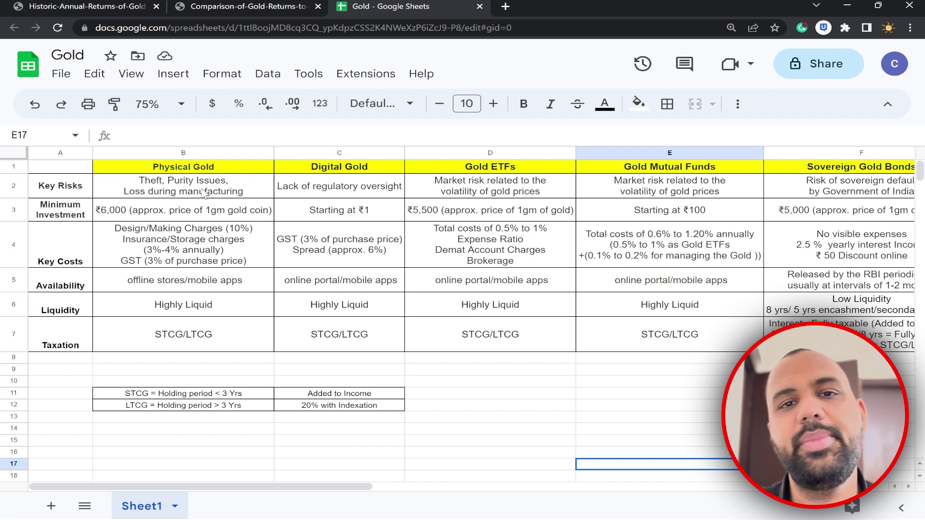
Examine the Key Risks row for Physical Gold, Digital Gold, Gold ETFs, Gold Mutual Funds and Sovereign Gold Bonds.
click(156, 169)
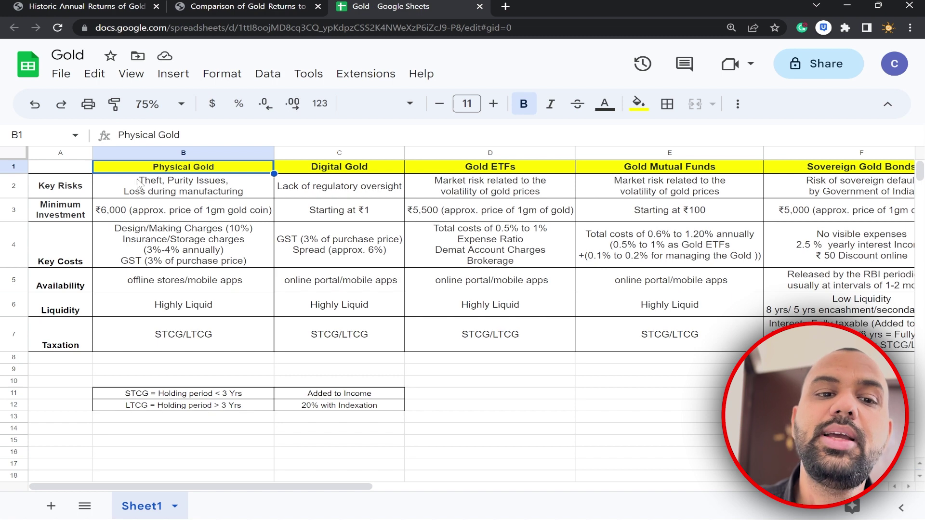
click(80, 189)
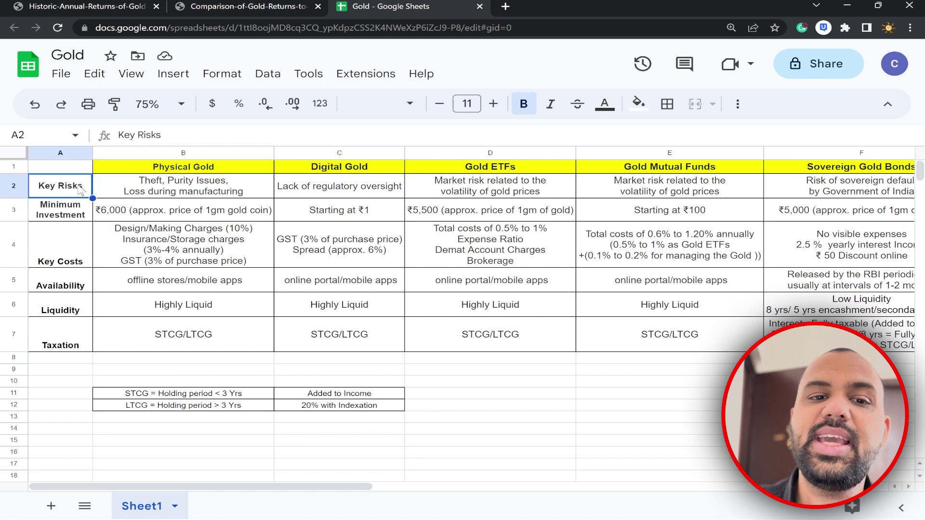
click(165, 188)
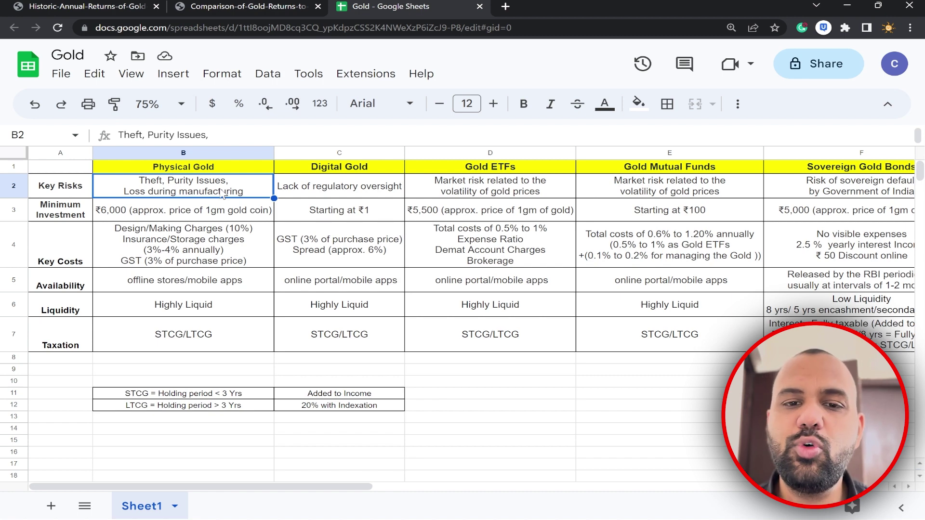
click(350, 173)
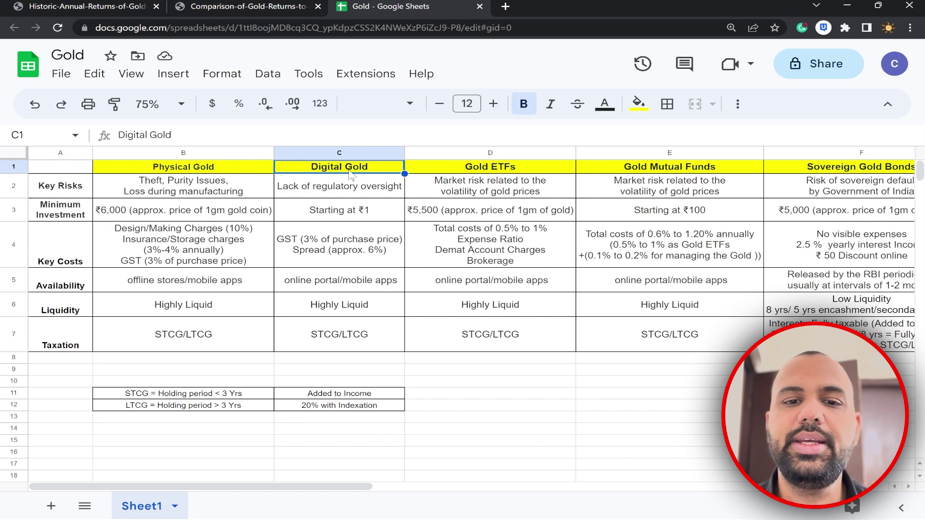
click(353, 195)
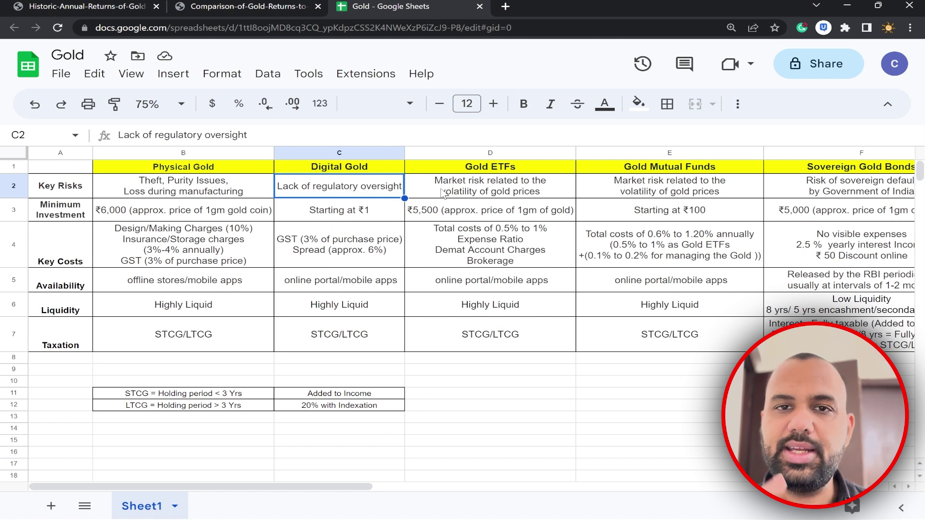
click(492, 191)
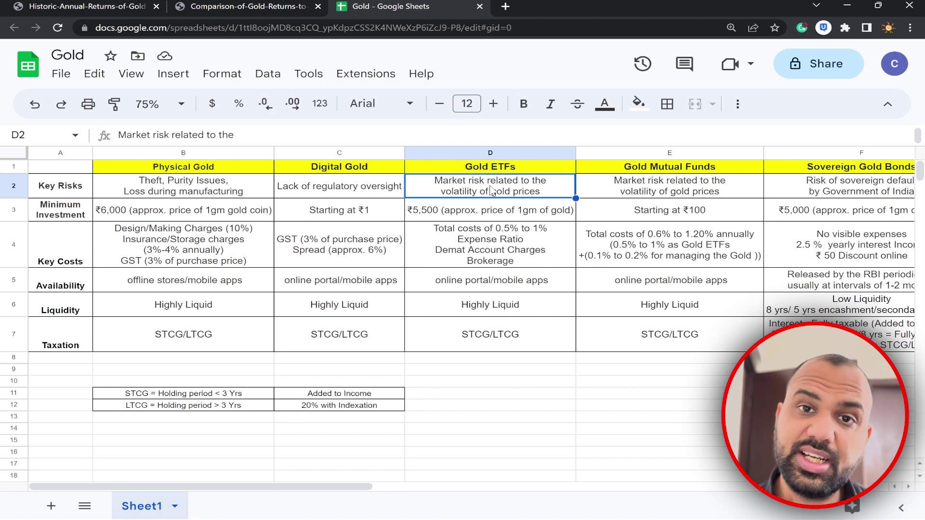
click(331, 187)
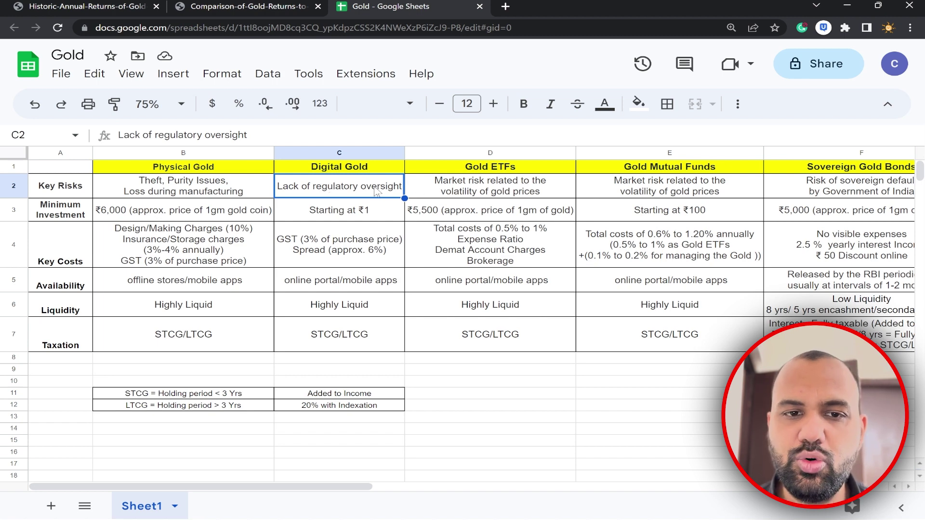
click(494, 195)
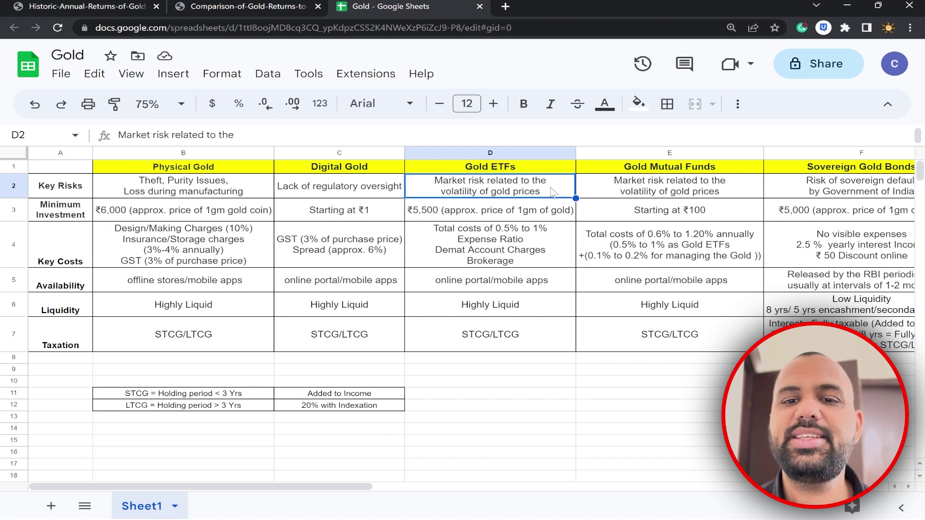
click(646, 192)
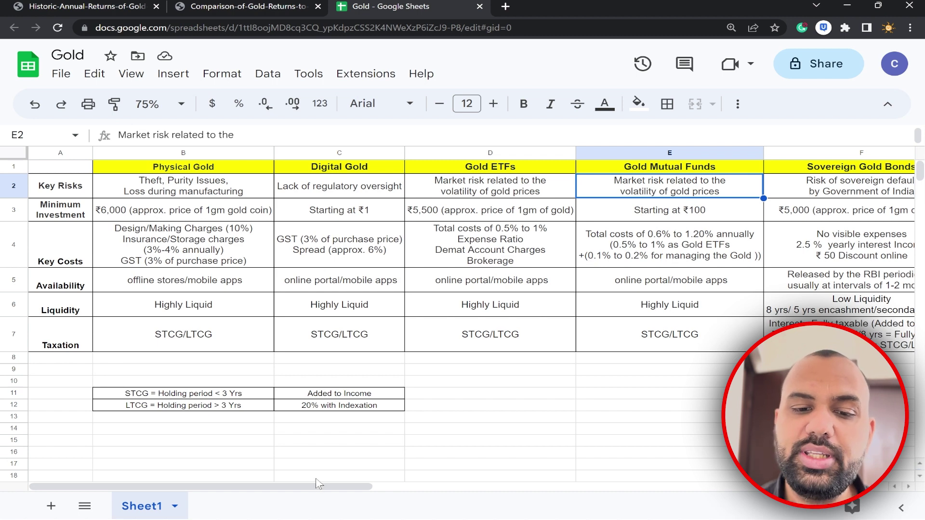
drag(320, 486, 360, 489)
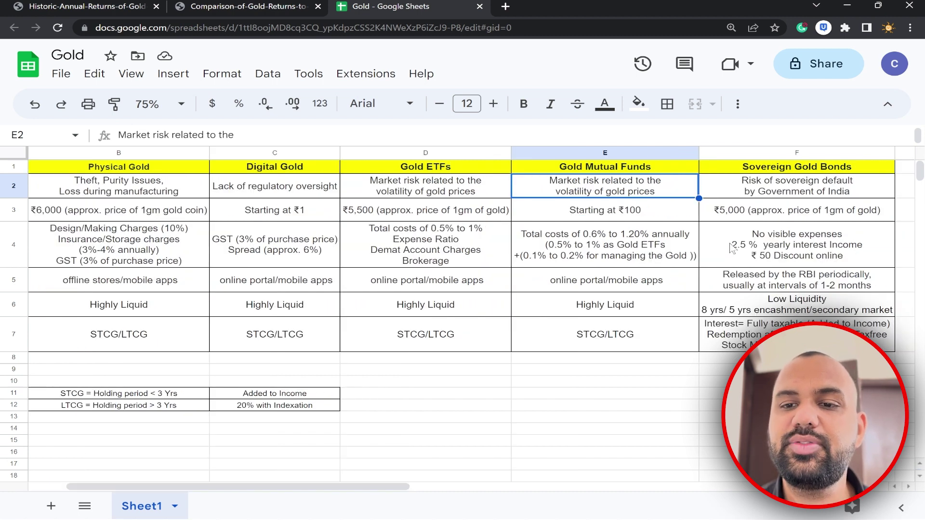
click(760, 187)
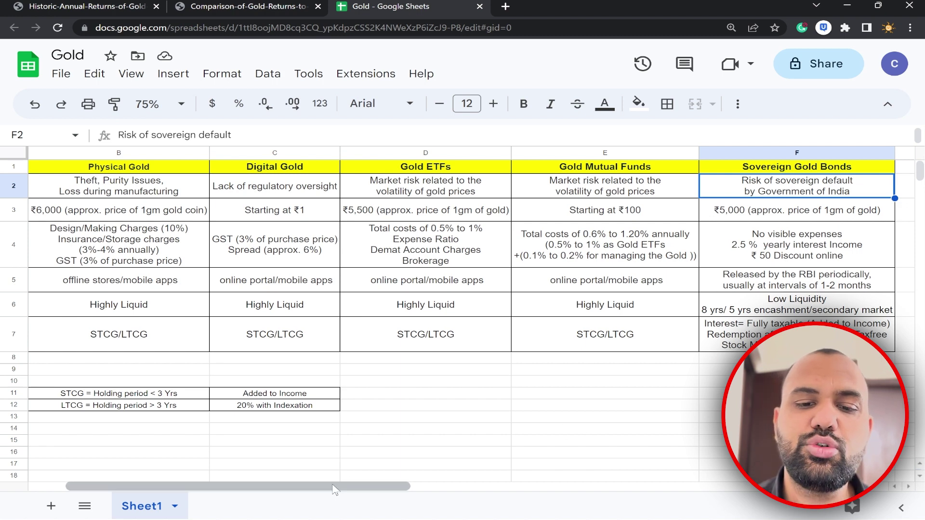
Fill the Key Risks cells for Gold ETFs, Gold Mutual Funds and Sovereign Gold Bonds (D2:F2) with bright green.
drag(334, 489, 304, 487)
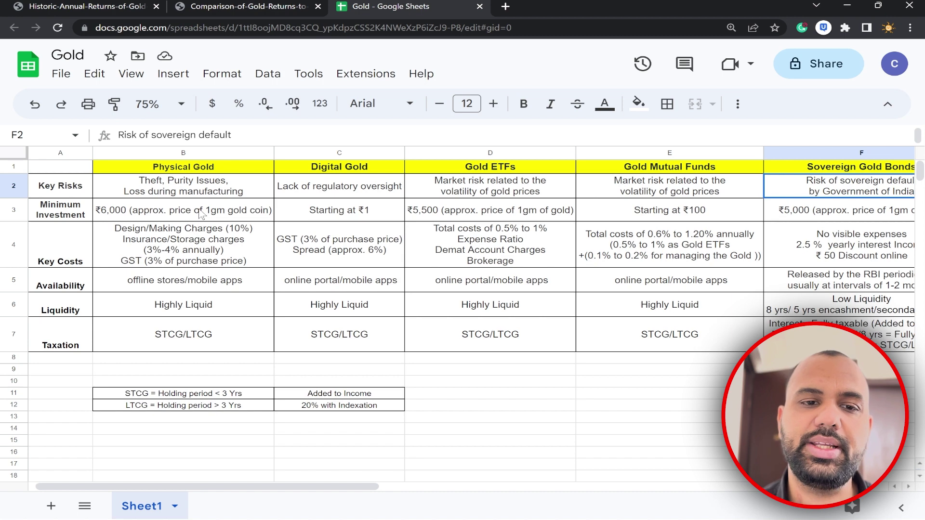
click(71, 212)
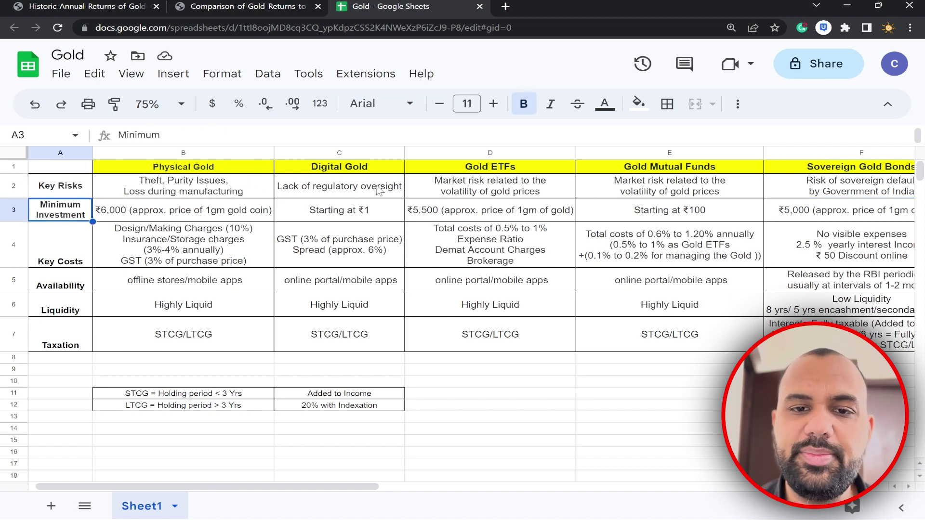
drag(530, 194, 814, 200)
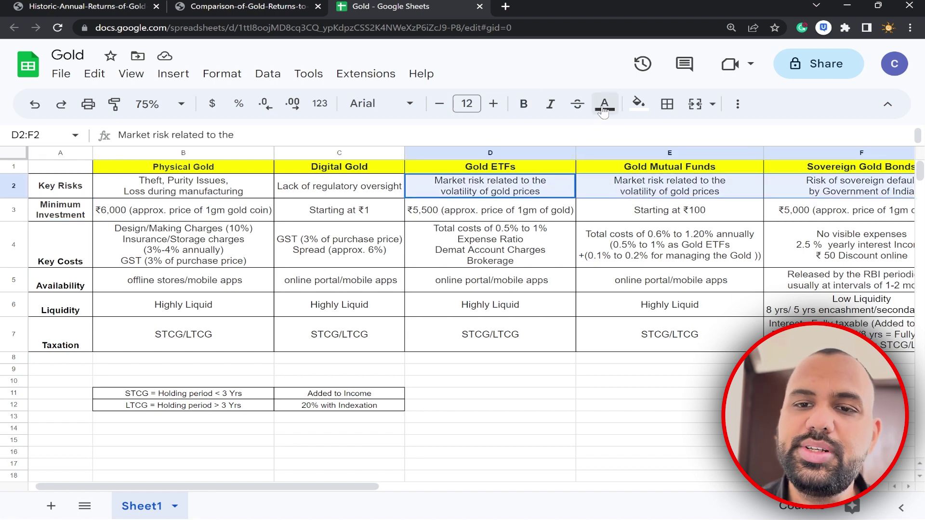
click(639, 104)
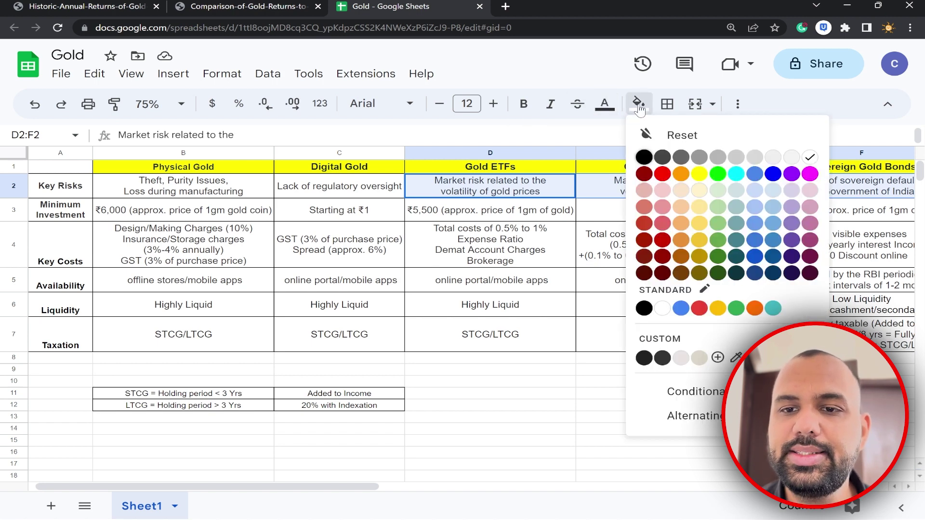
click(719, 174)
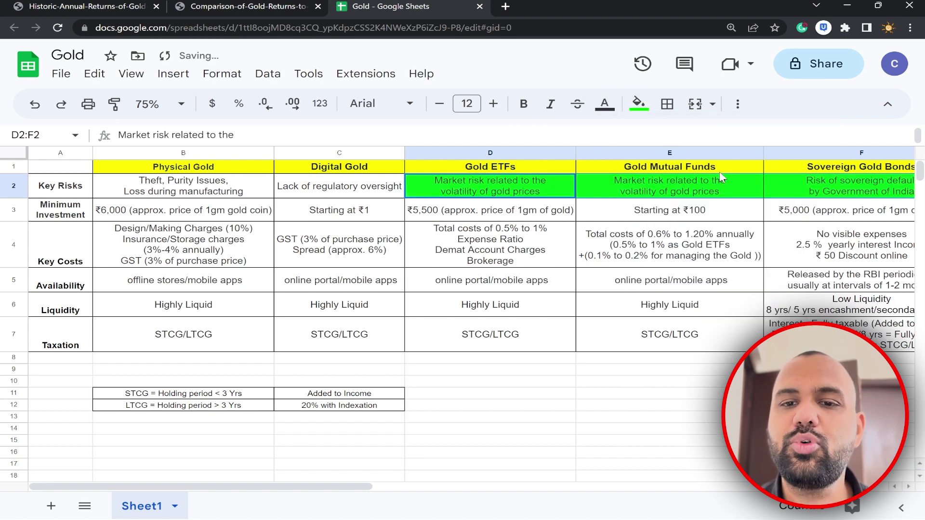
Recheck the Physical and Digital Gold risks and compare the Minimum Investment entries from Physical Gold through Gold Mutual Funds.
click(532, 229)
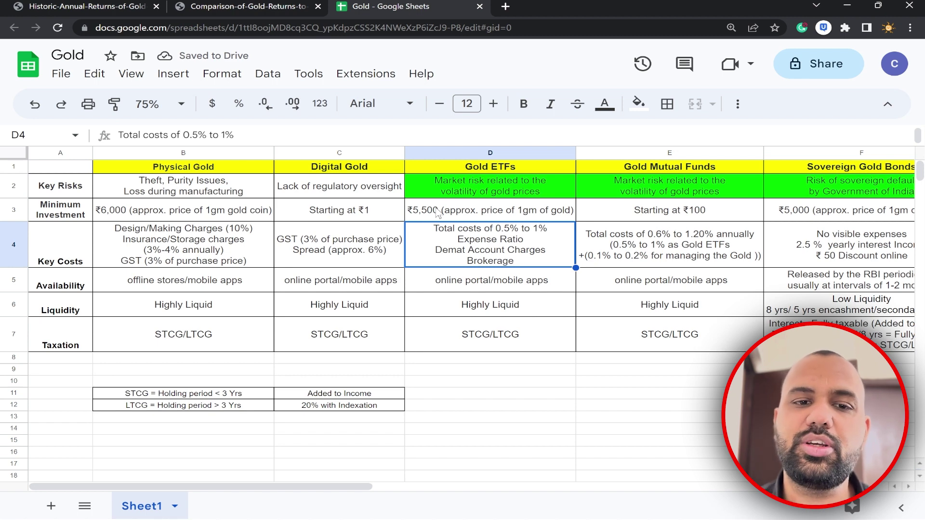
click(224, 194)
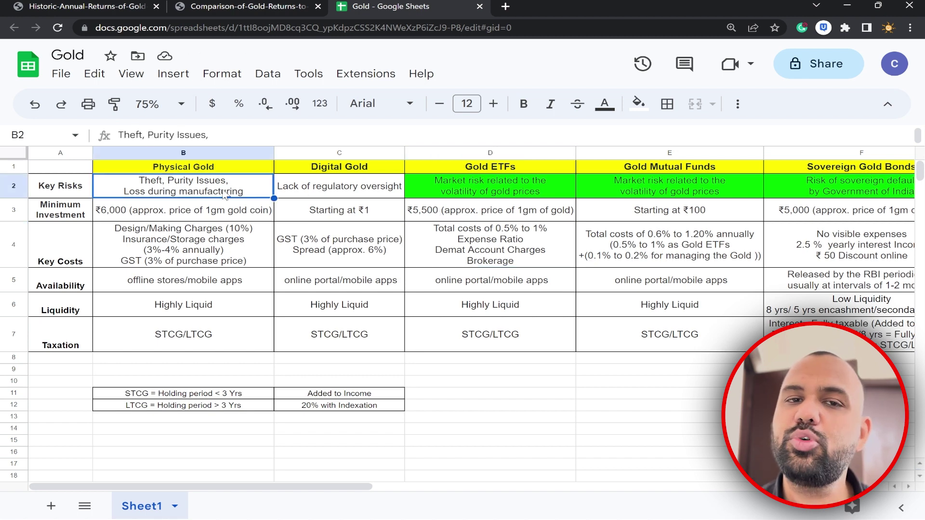
click(326, 190)
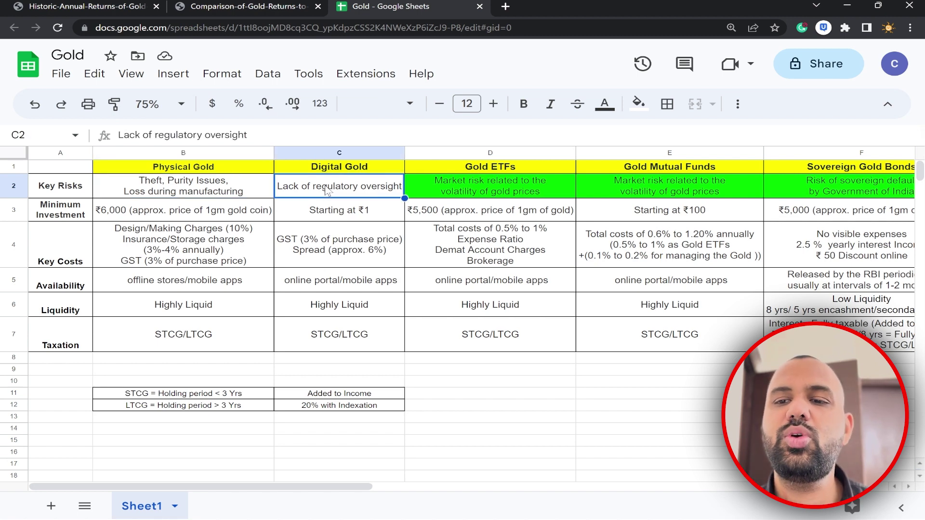
click(217, 218)
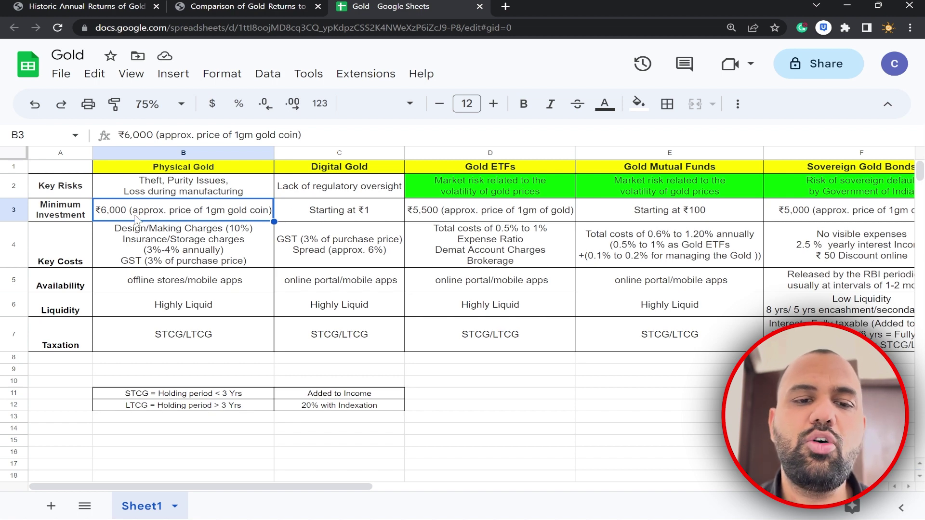
click(377, 221)
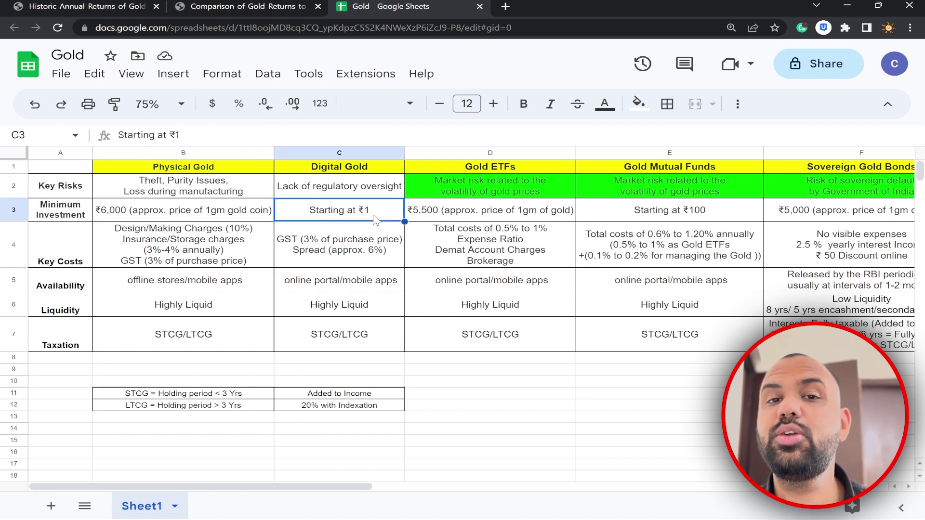
click(491, 216)
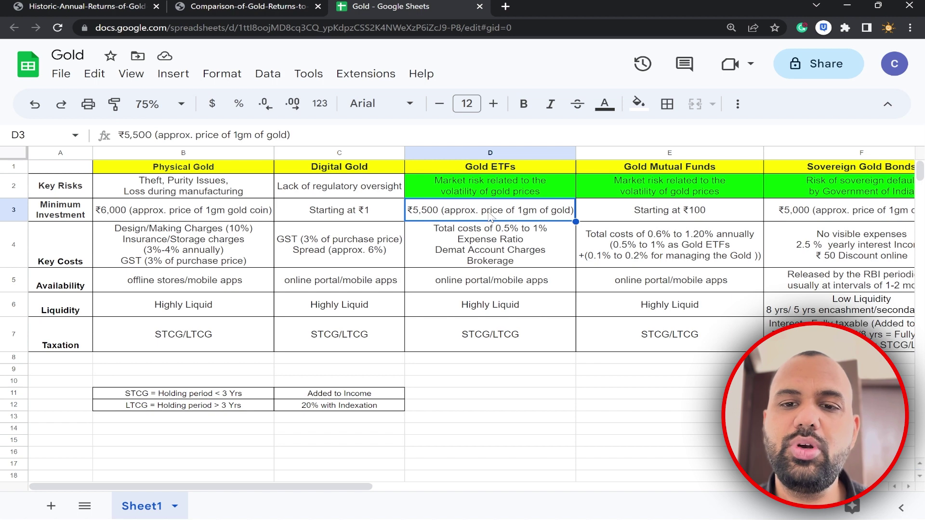
click(641, 215)
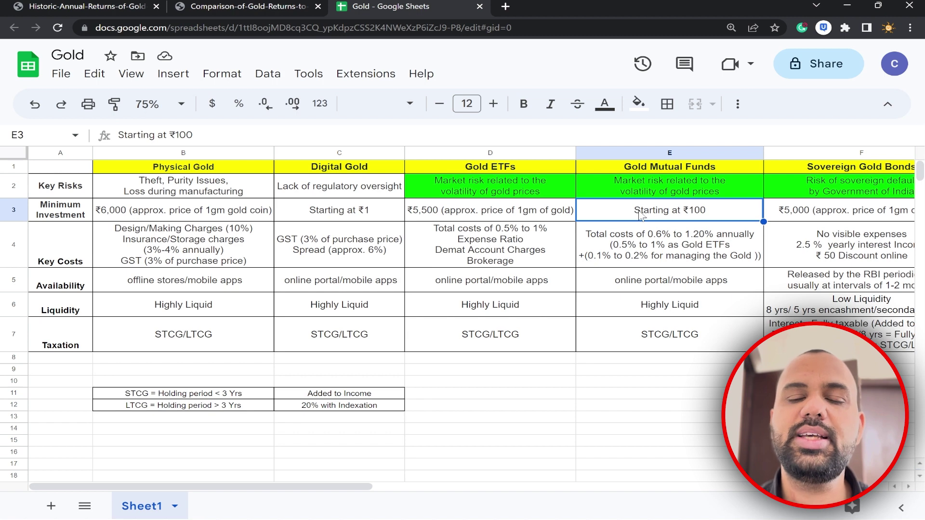
Change the Sovereign Gold Bonds minimum investment in F3 to ₹5,500, keeping the approximate 1gm gold price note.
click(814, 214)
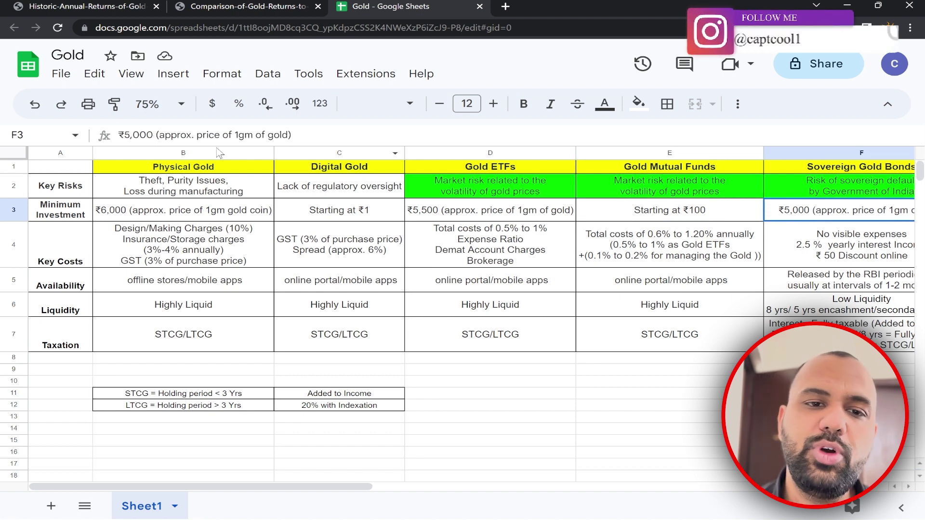
click(130, 134)
key(BackSpace)
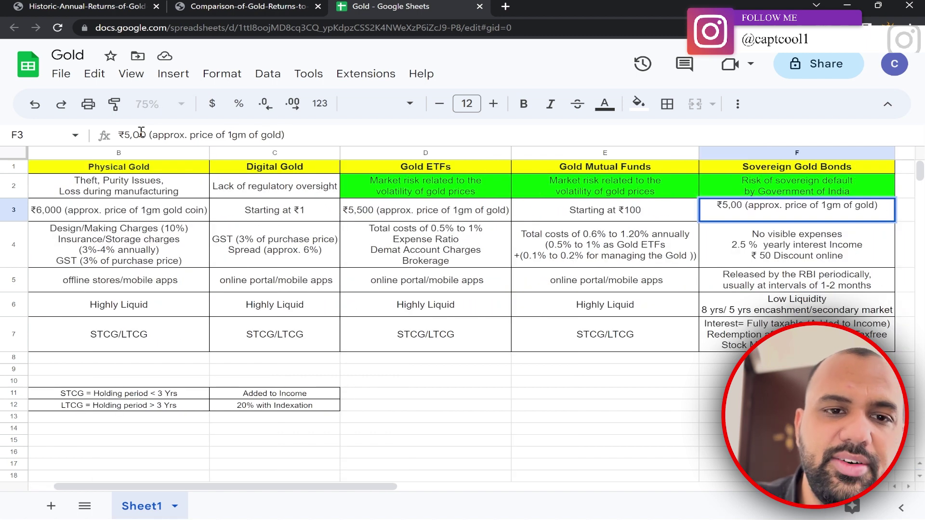
text(5)
click(596, 248)
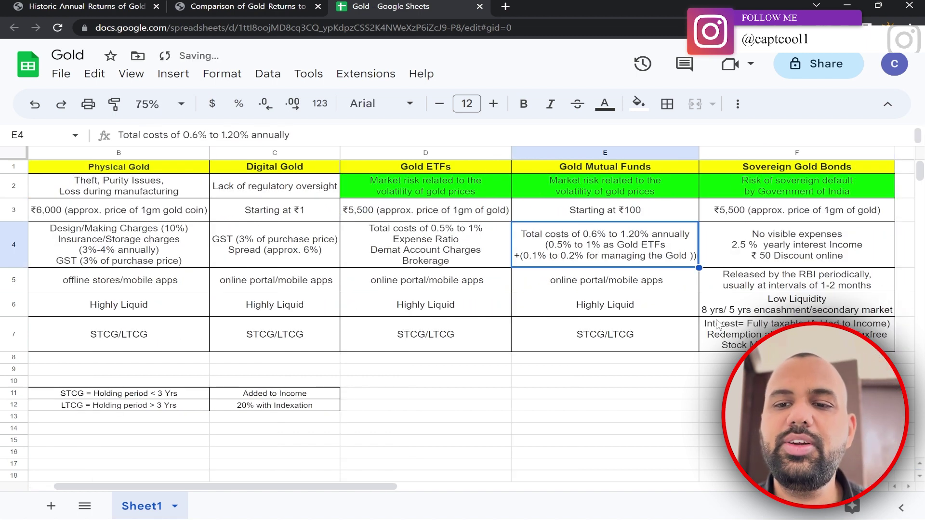
click(748, 217)
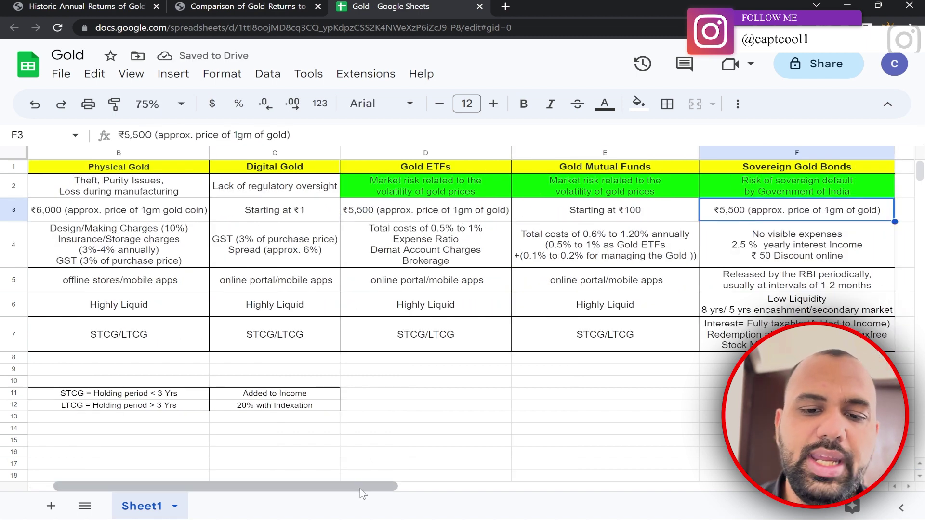
Fill the Minimum Investment cells for Digital Gold (C3) and Gold Mutual Funds (E3) with bright green.
drag(361, 489, 336, 488)
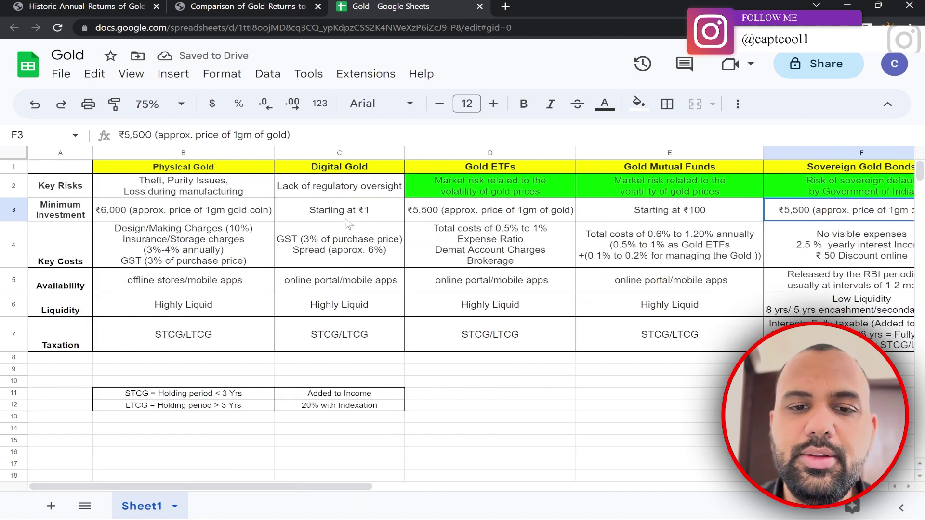
click(345, 220)
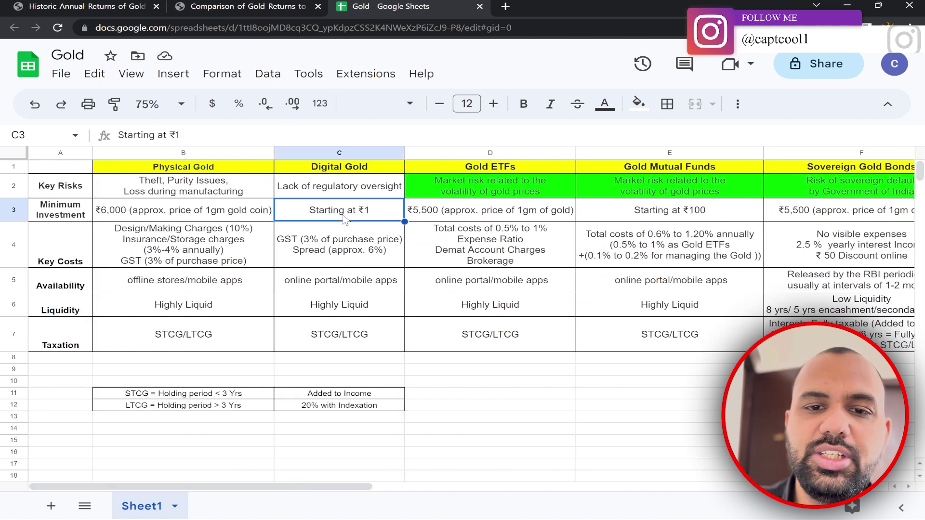
click(632, 215)
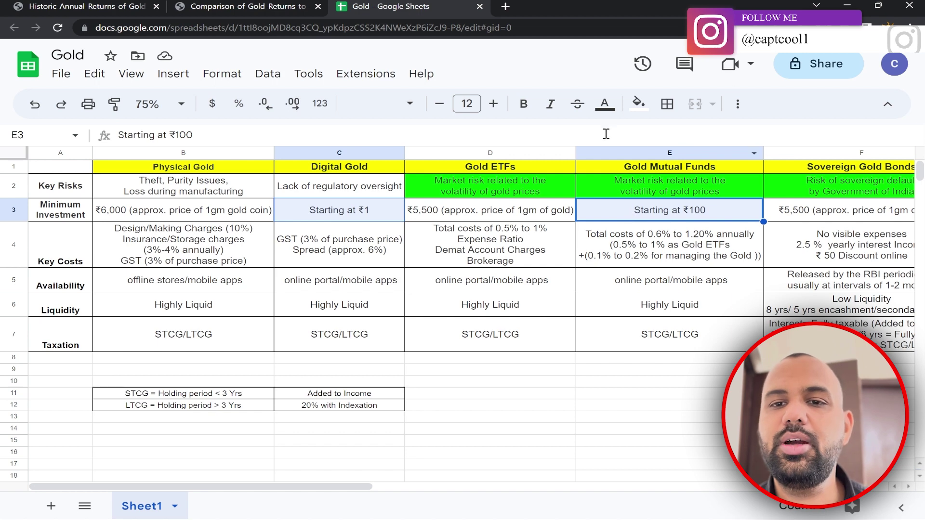
click(640, 104)
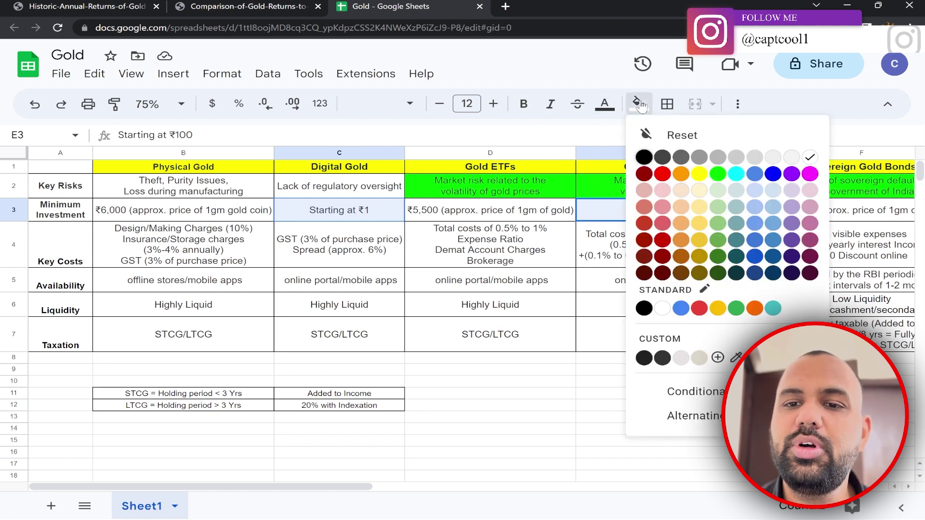
click(717, 173)
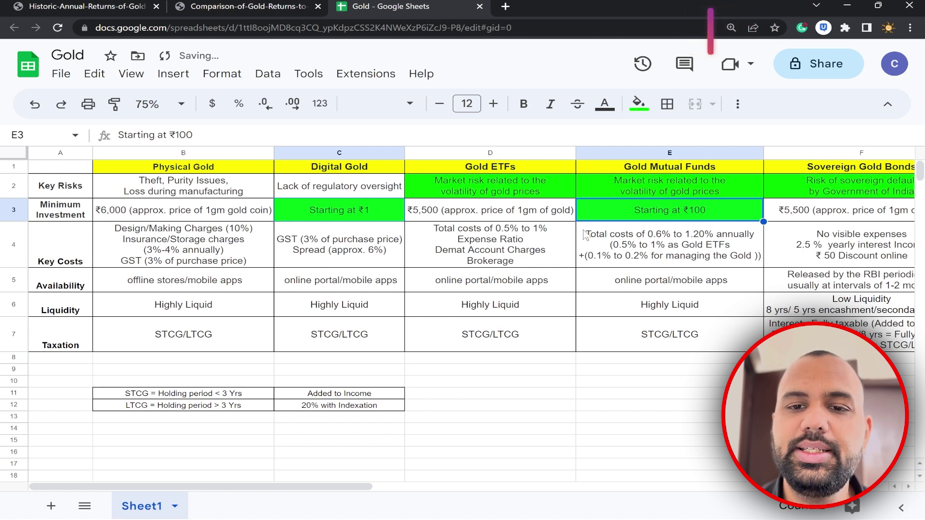
Review the Key Costs entries for Physical Gold (B4) and Digital Gold (C4).
click(337, 246)
click(70, 254)
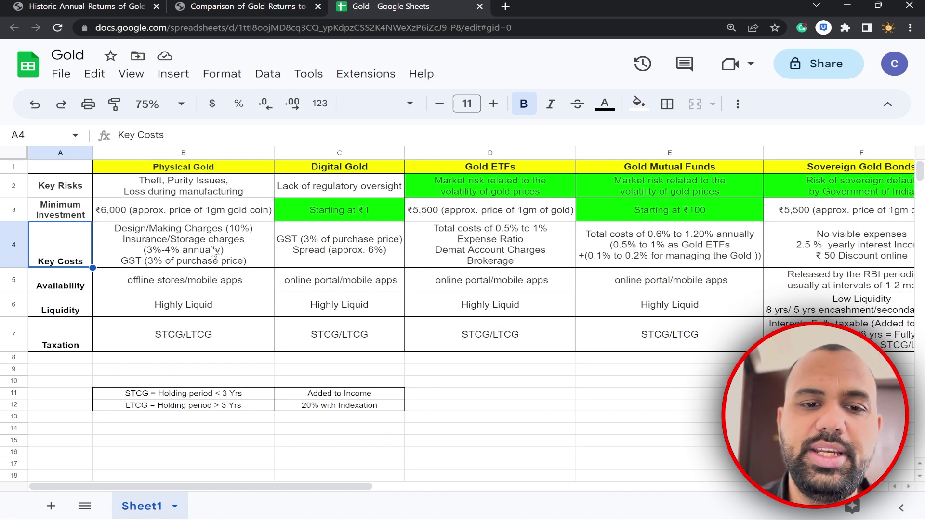
click(213, 253)
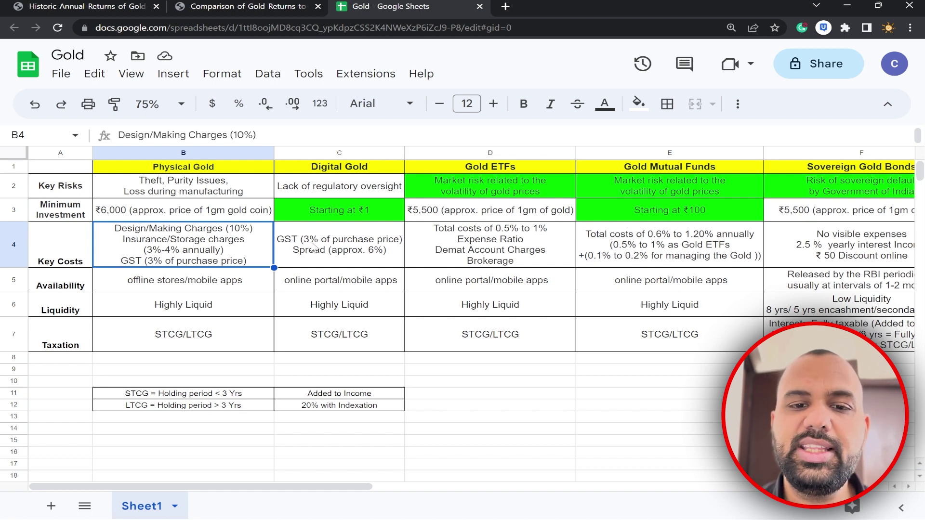
click(375, 254)
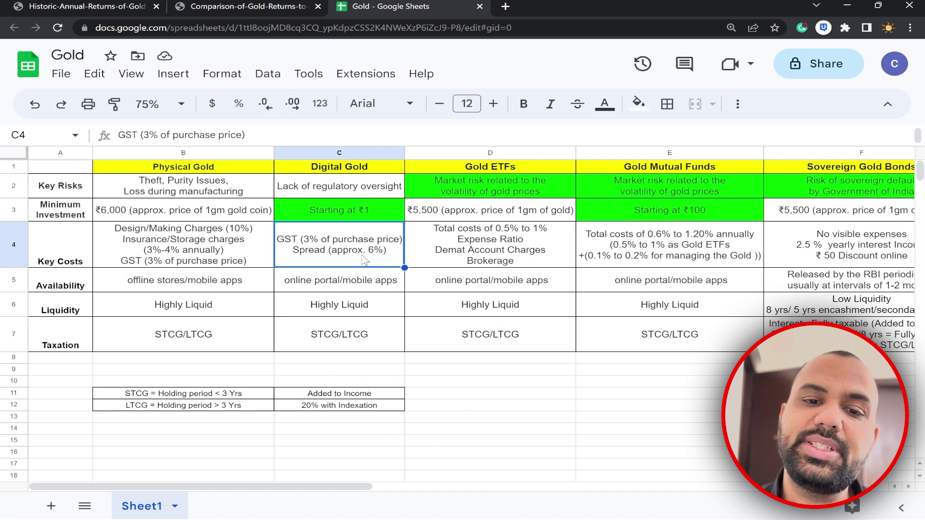
Enter 100 in D9 as a scratch figure for the Digital Gold spread and try 106 beside it in E9.
click(592, 370)
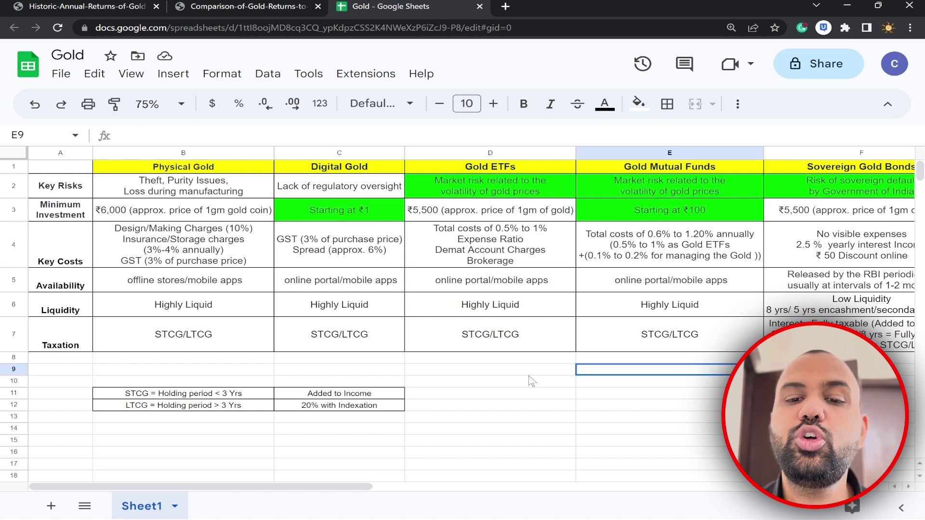
click(530, 379)
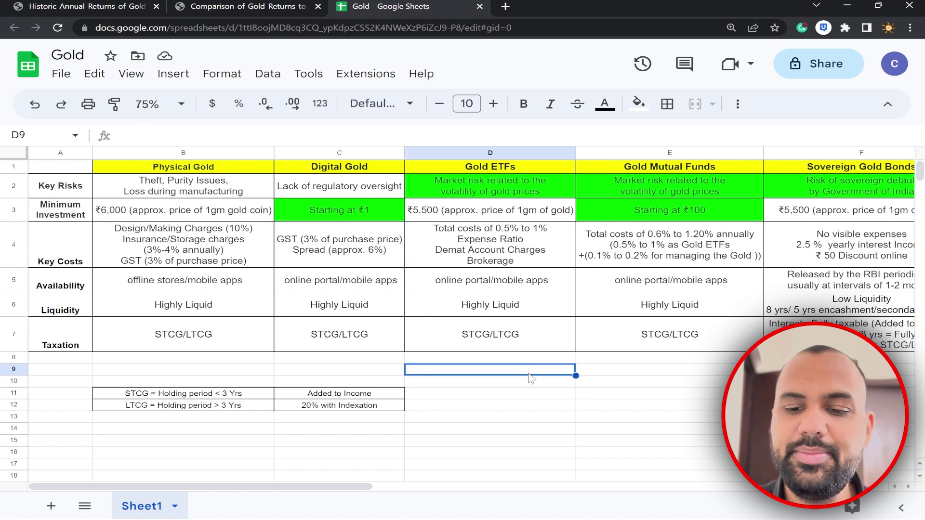
text(100)
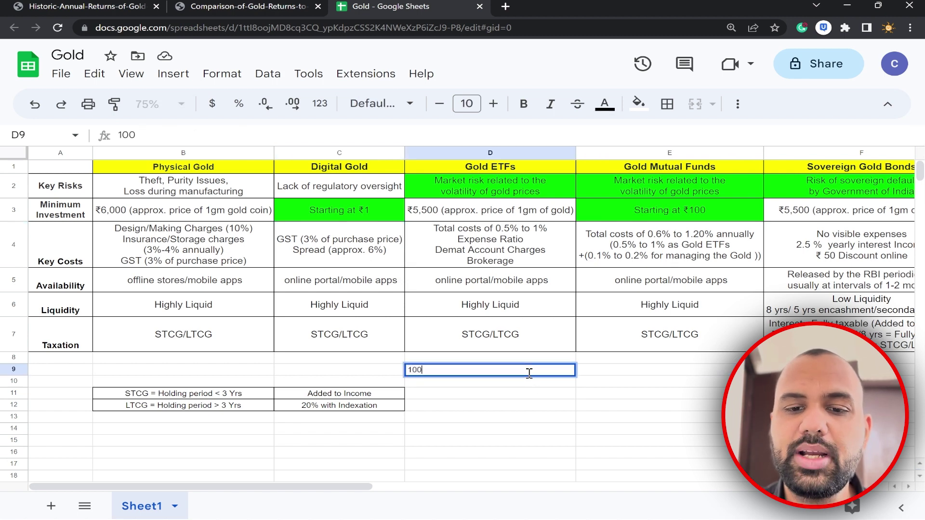
click(621, 370)
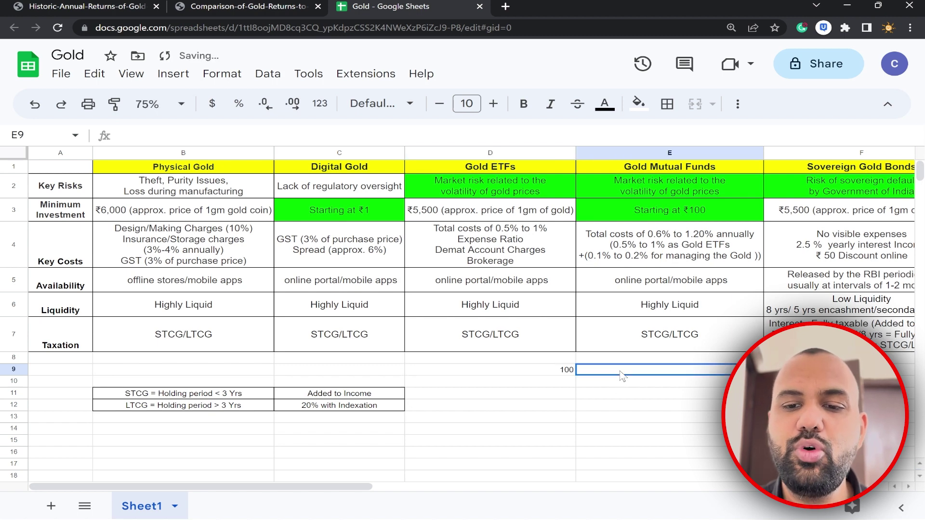
text(10)
text(%)
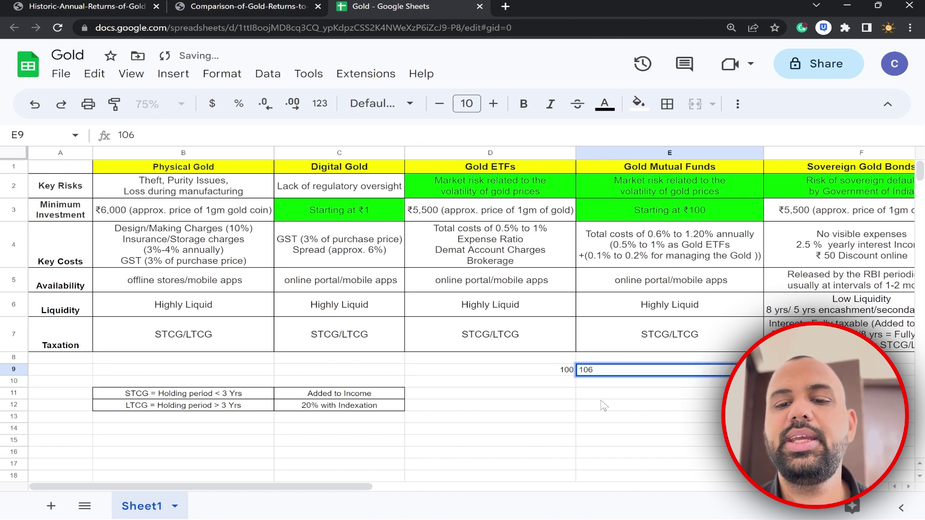
key(Return)
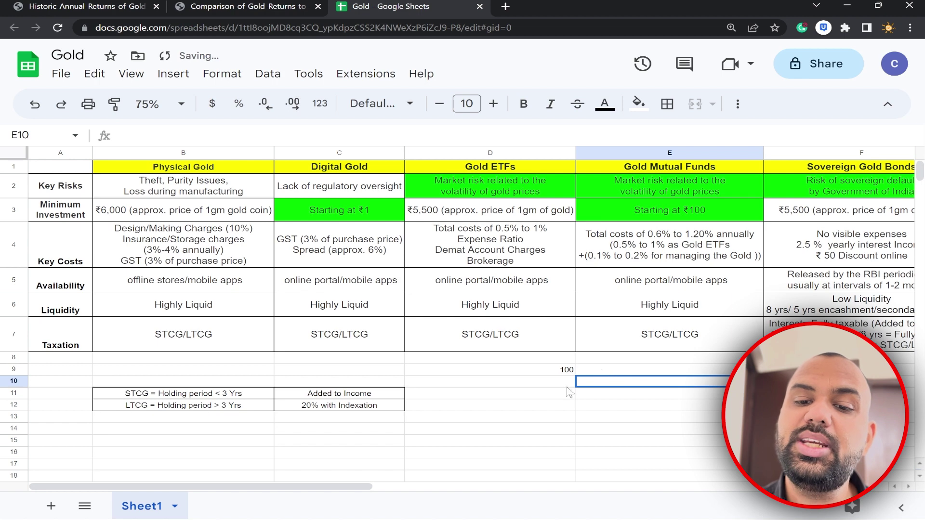
text(1000)
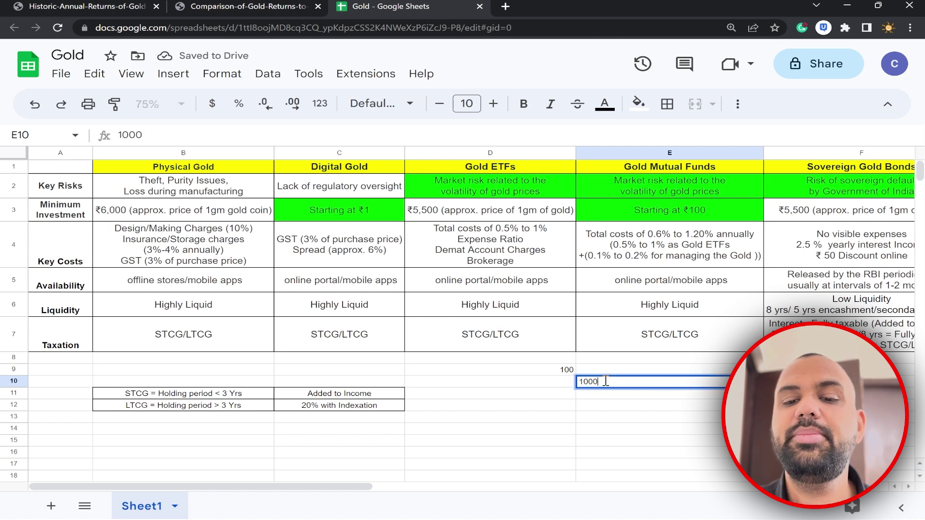
key(BackSpace)
click(709, 442)
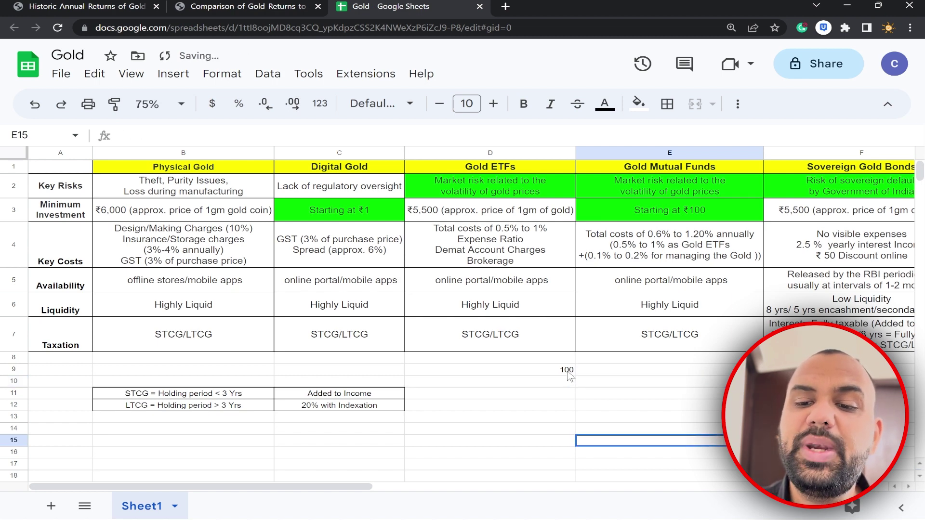
Clear the scratch figures from D9:E10 below the comparison table.
drag(568, 370, 682, 390)
key(Delete)
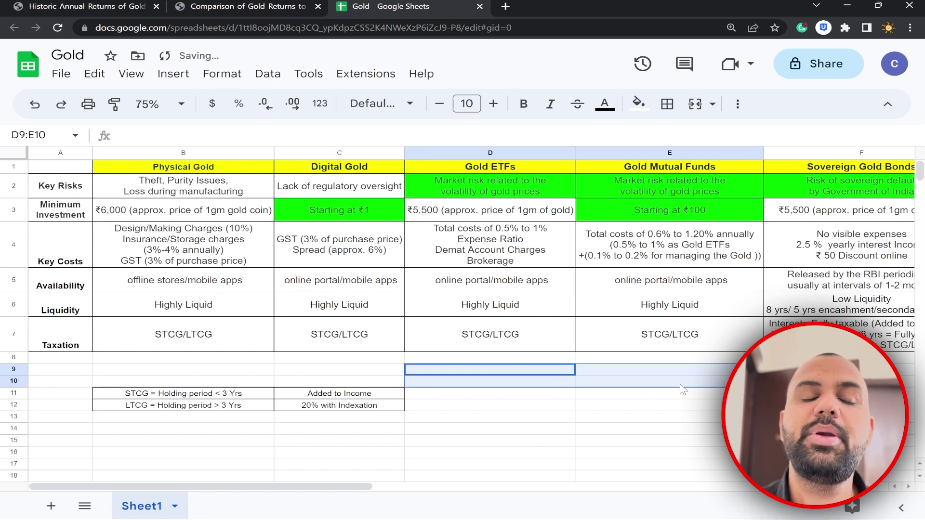
click(520, 431)
Compare the Key Costs entries from Digital Gold through Sovereign Gold Bonds (C4:F4), rechecking Gold ETFs against Gold Mutual Funds.
click(363, 256)
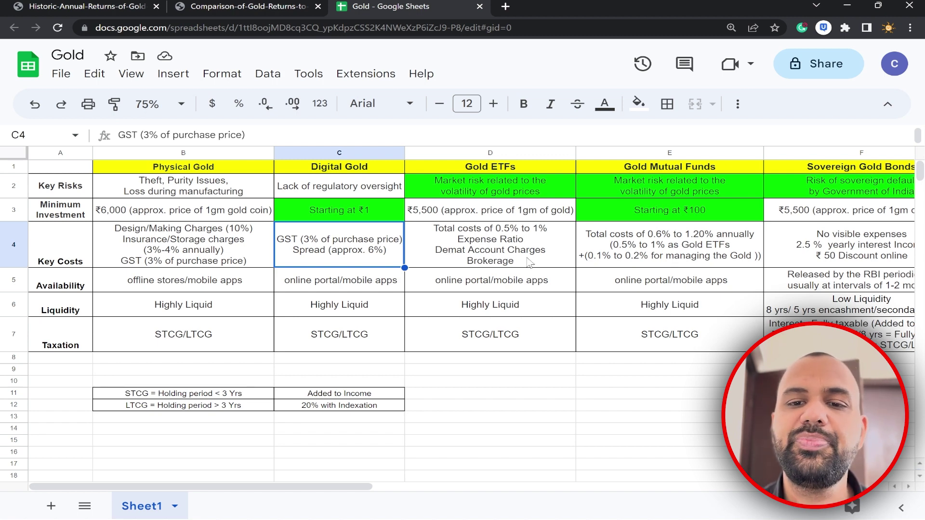
click(510, 254)
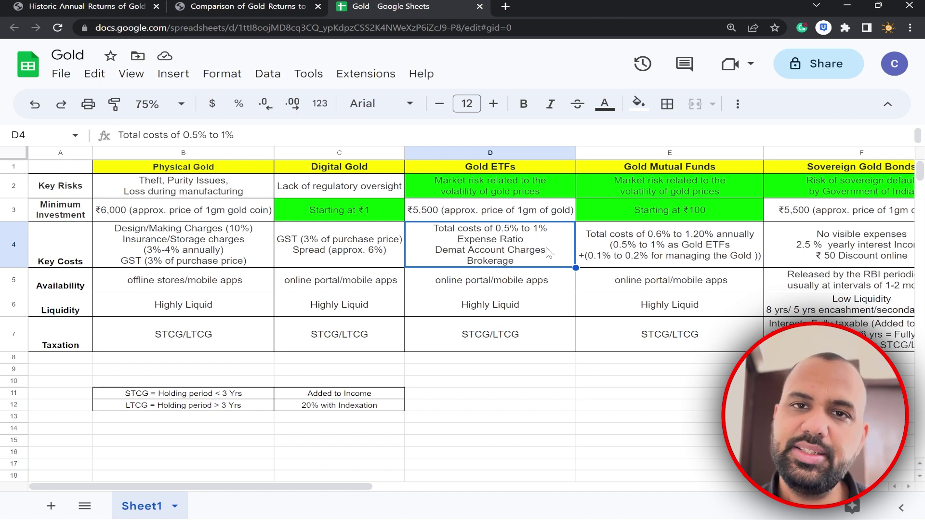
click(645, 244)
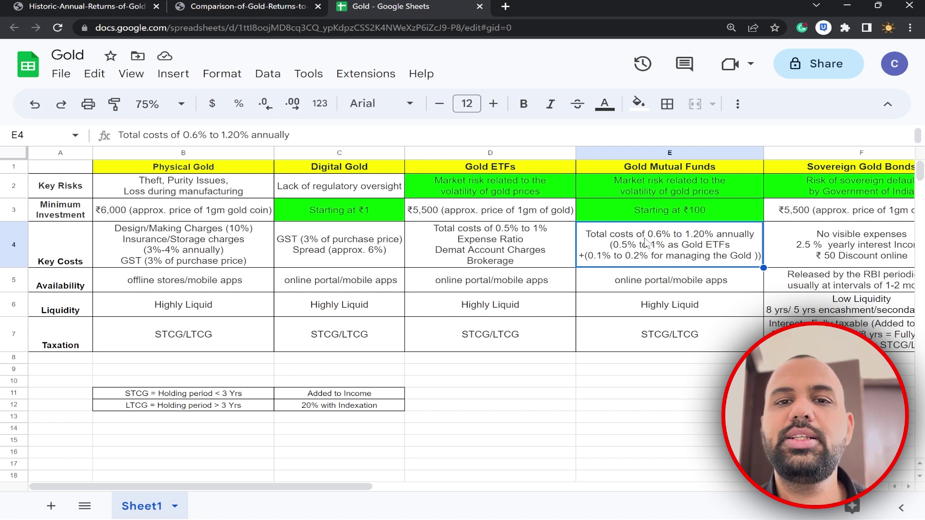
click(512, 246)
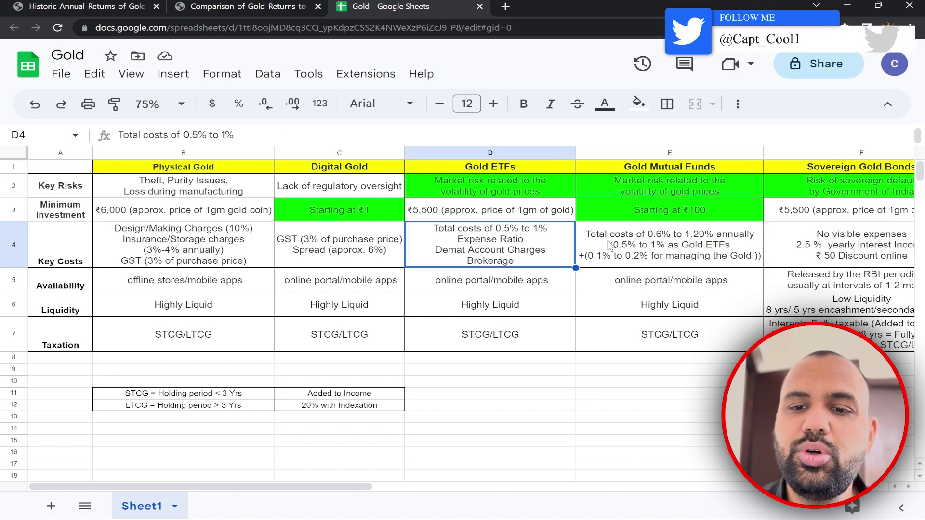
click(628, 247)
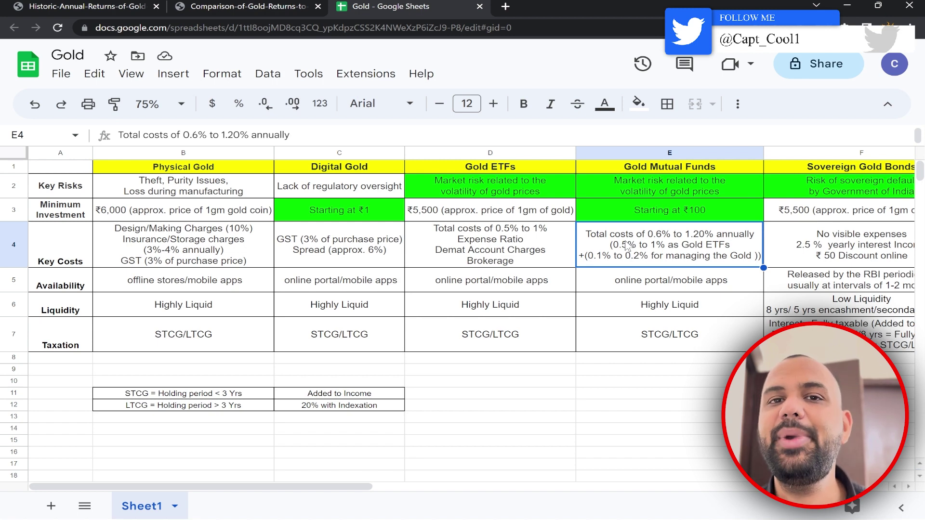
click(861, 251)
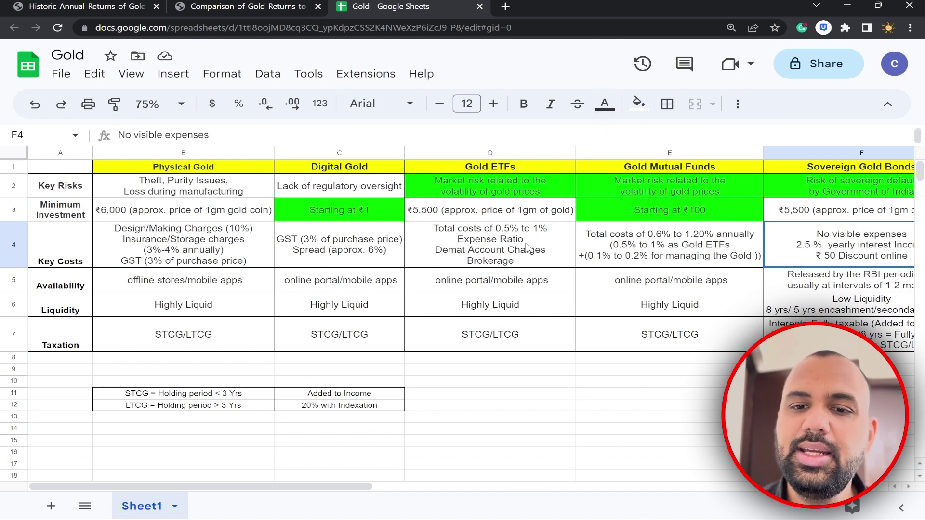
Fill the Key Costs cells for Gold ETFs, Gold Mutual Funds and Sovereign Gold Bonds (D4:F4) with bright green.
drag(527, 247, 781, 255)
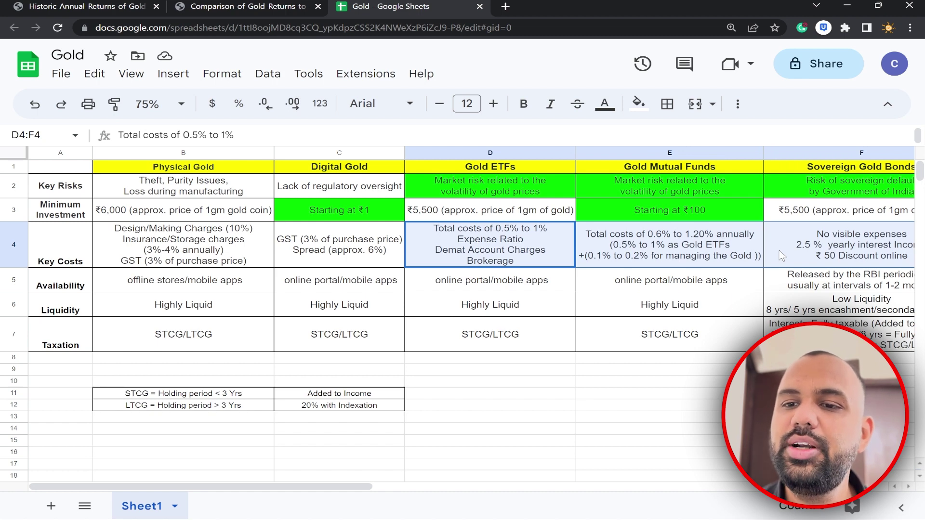
click(644, 107)
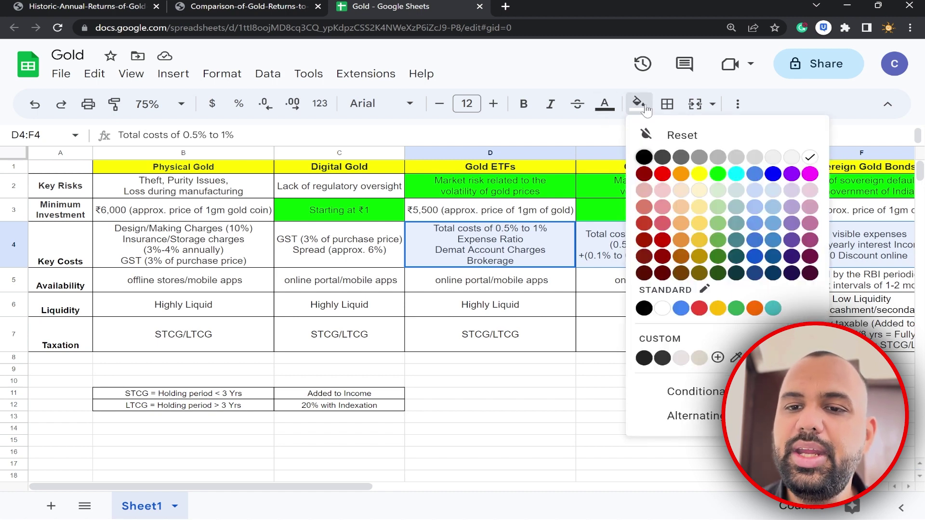
click(718, 174)
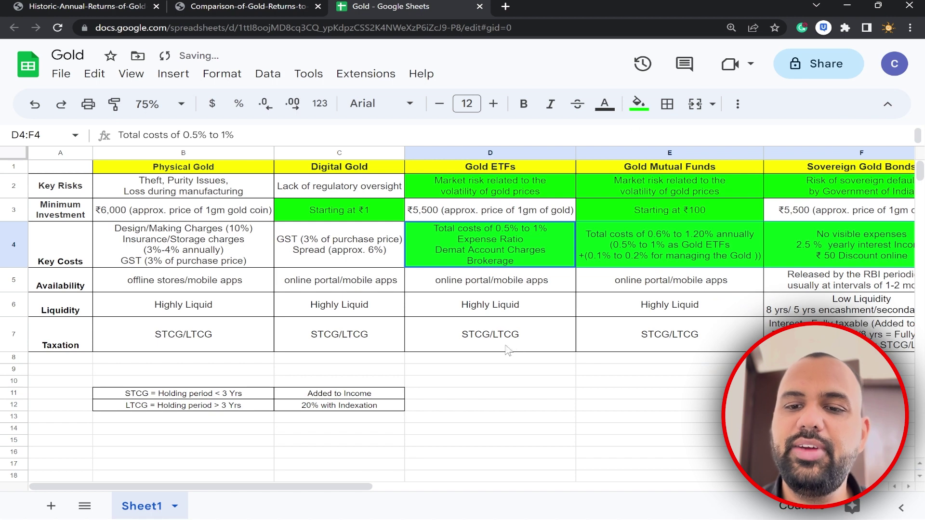
click(472, 314)
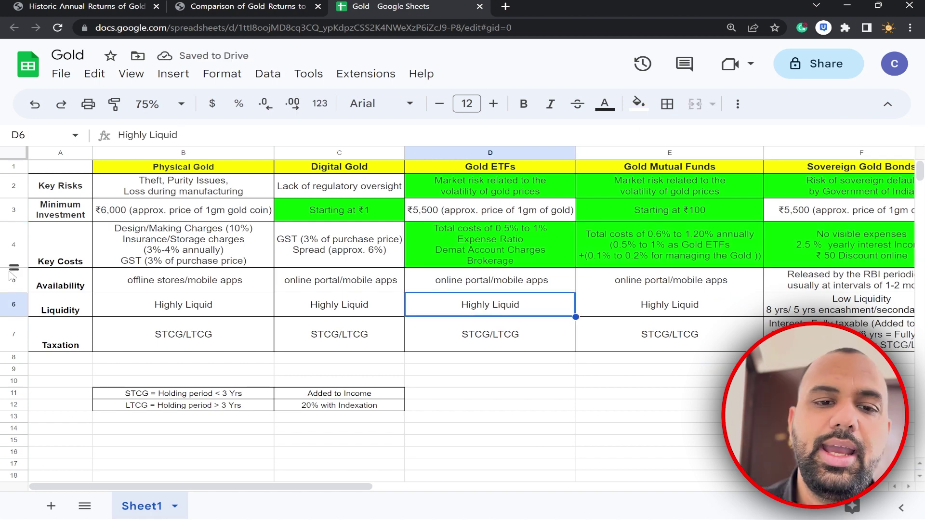
Review the Availability entries from Physical Gold through Sovereign Gold Bonds (B5:F5), reading the full Sovereign Gold Bonds text.
click(189, 284)
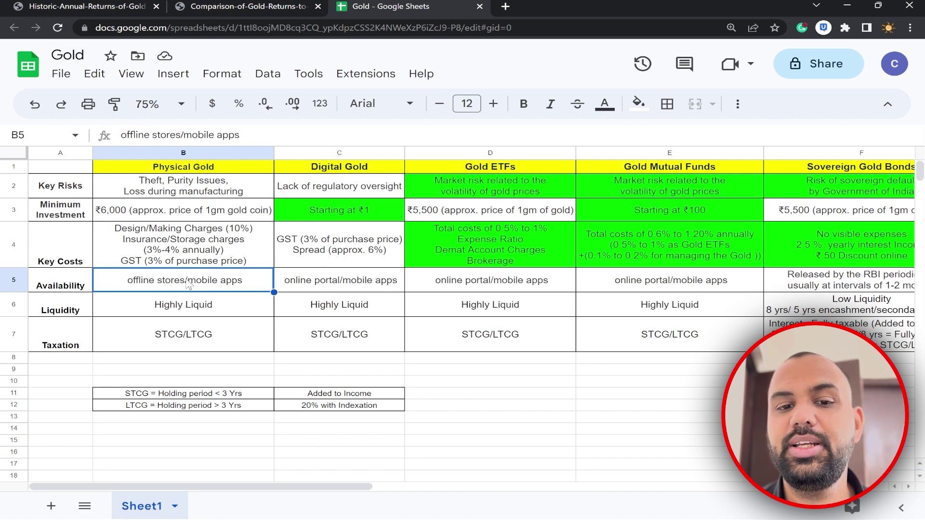
click(357, 287)
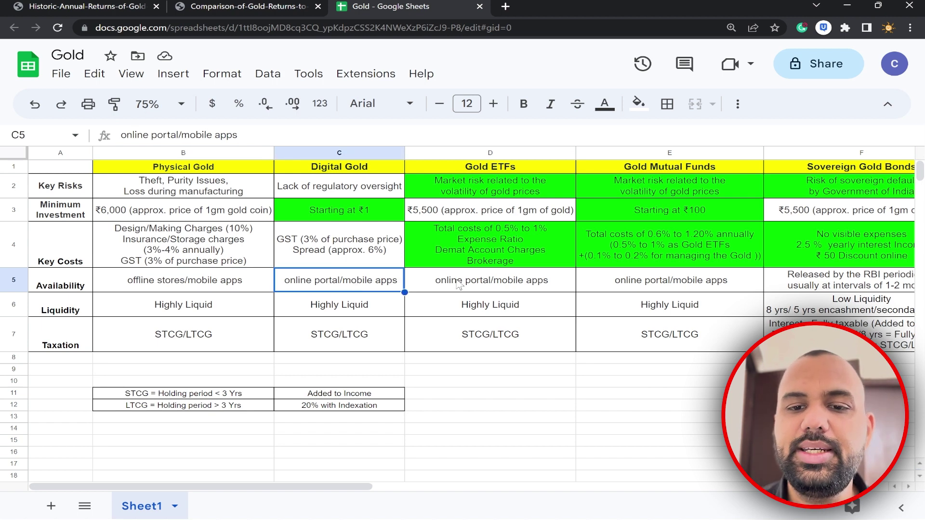
click(501, 286)
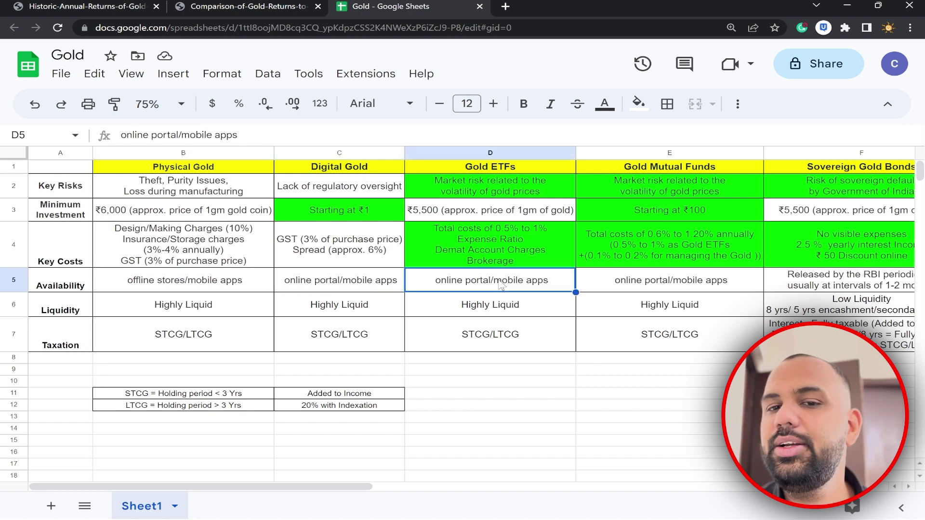
click(663, 288)
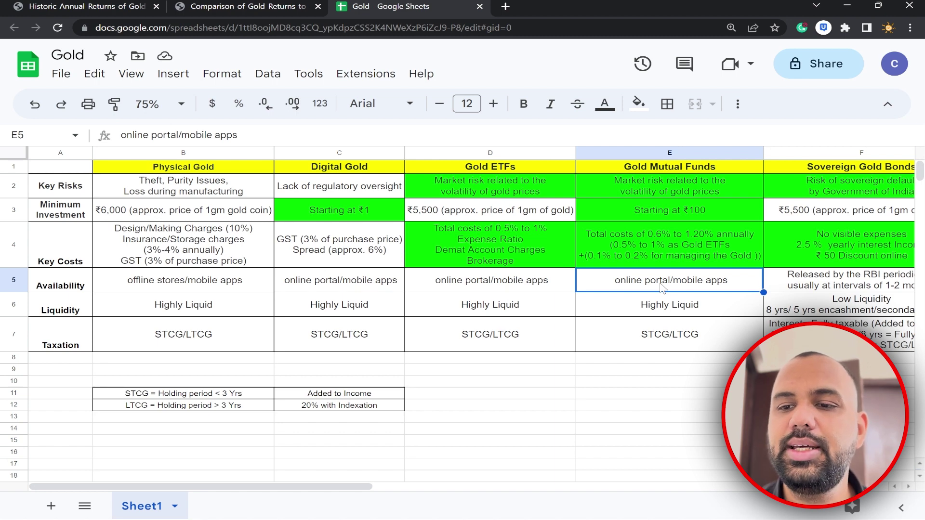
click(808, 288)
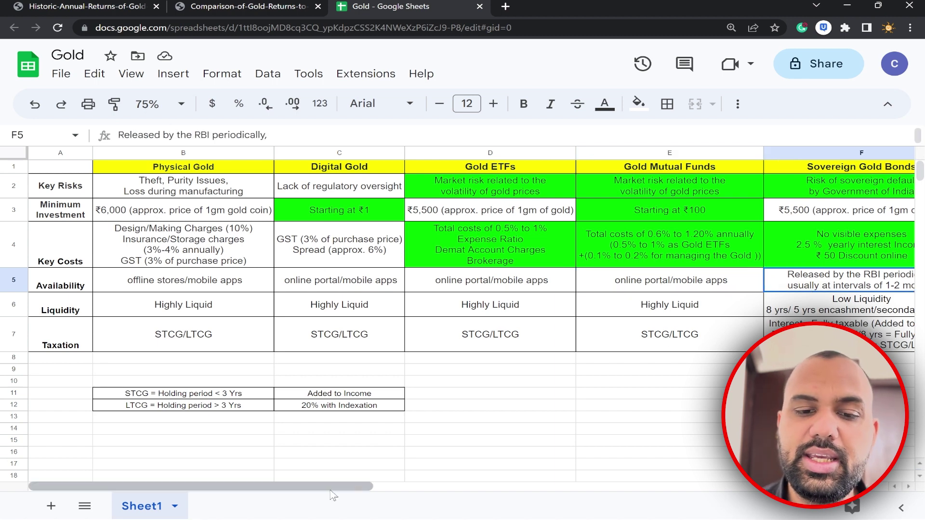
drag(334, 488, 395, 489)
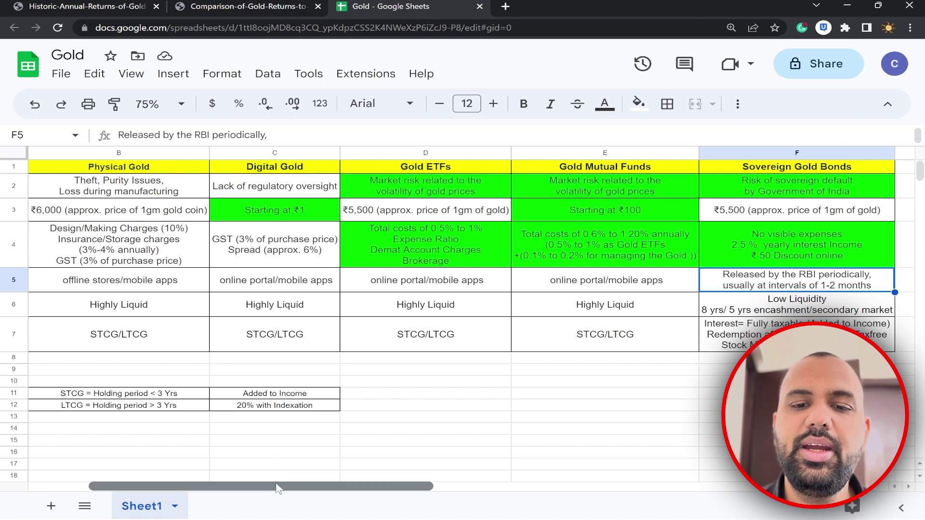
drag(278, 488, 201, 485)
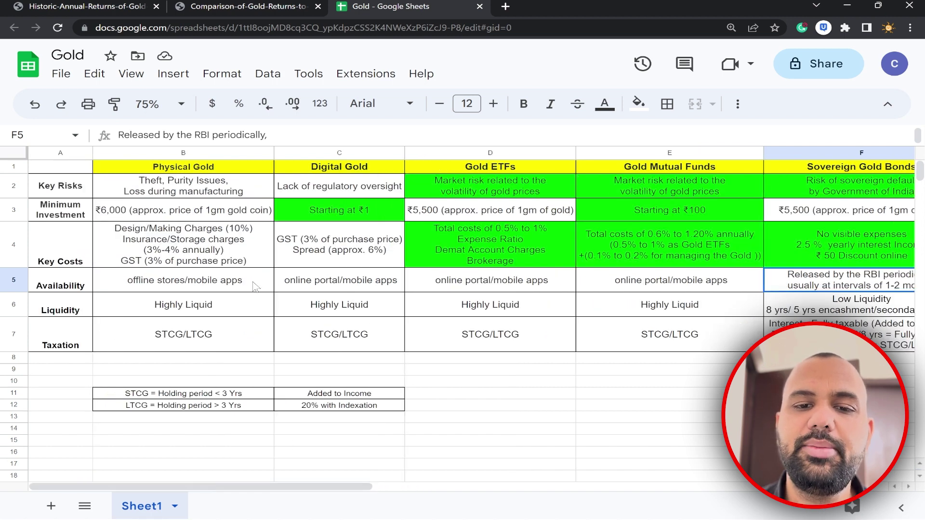
Fill the Availability cells from Physical Gold through Gold Mutual Funds (B5:E5) with bright green.
drag(253, 285, 593, 283)
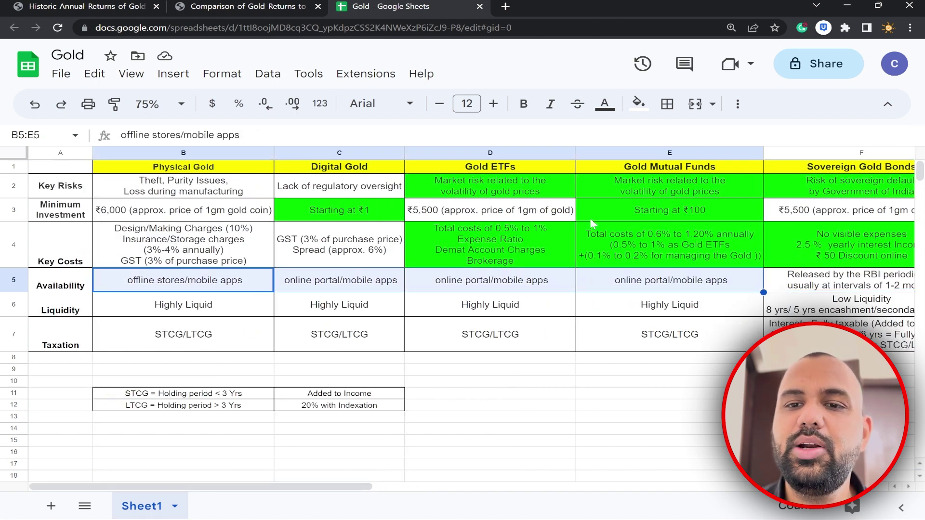
click(636, 108)
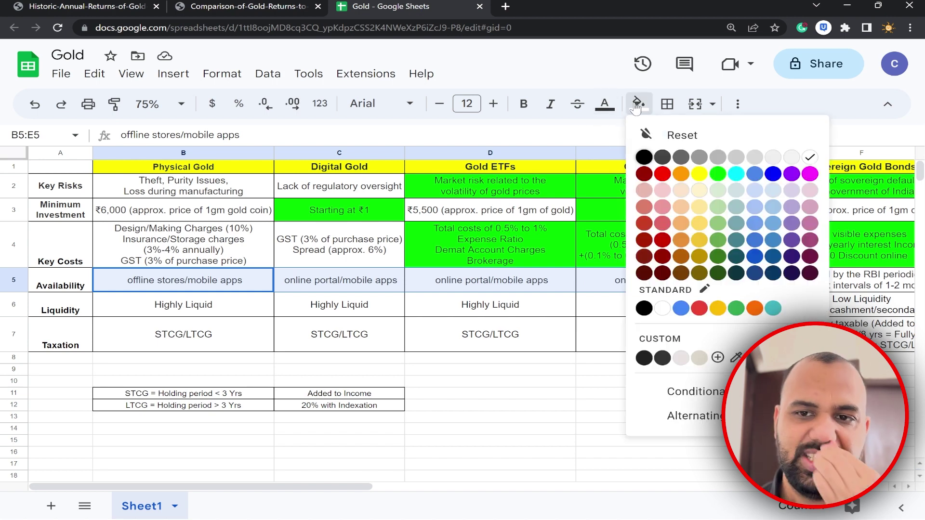
click(722, 178)
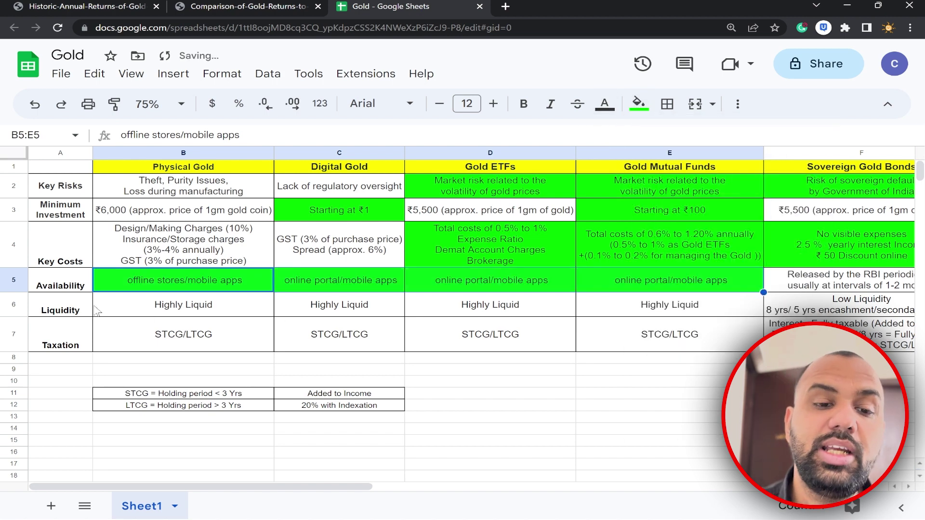
Review the Liquidity entries from Physical Gold through Sovereign Gold Bonds (B6:F6), reading the full Sovereign Gold Bonds text.
click(76, 313)
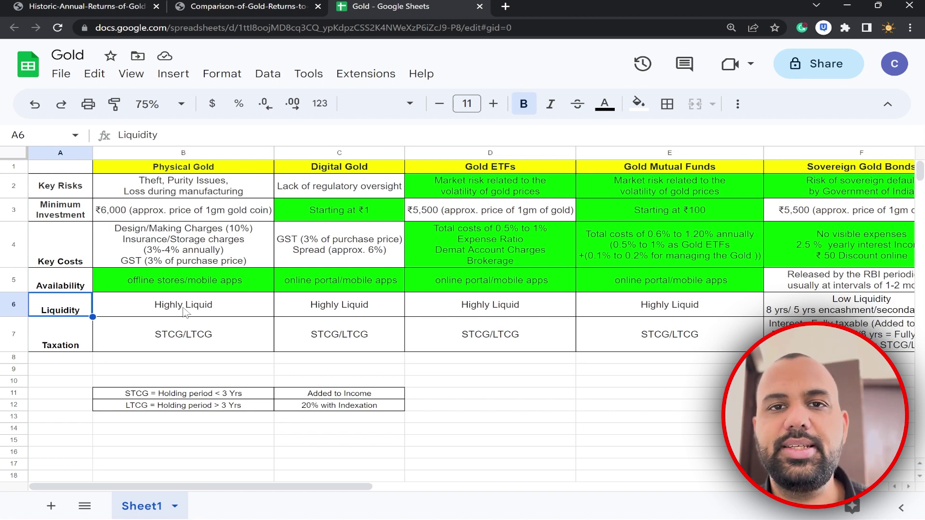
click(186, 313)
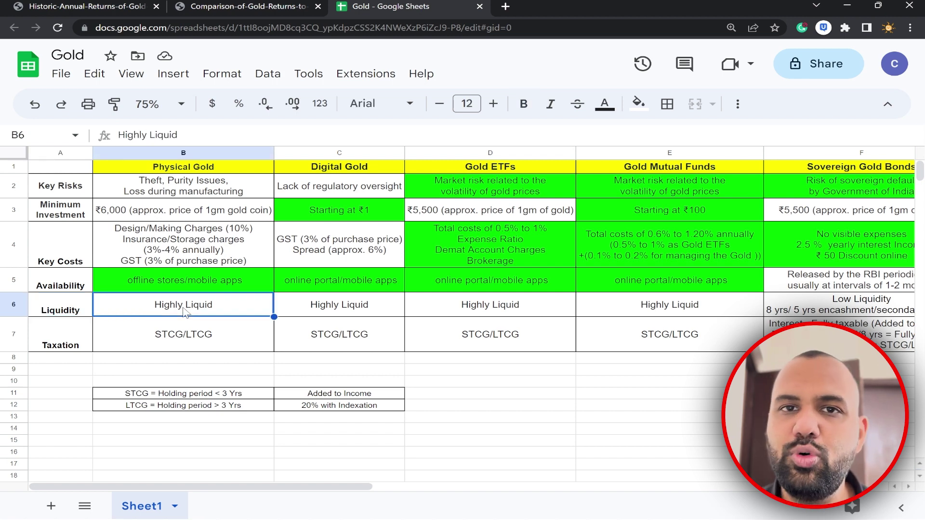
click(362, 315)
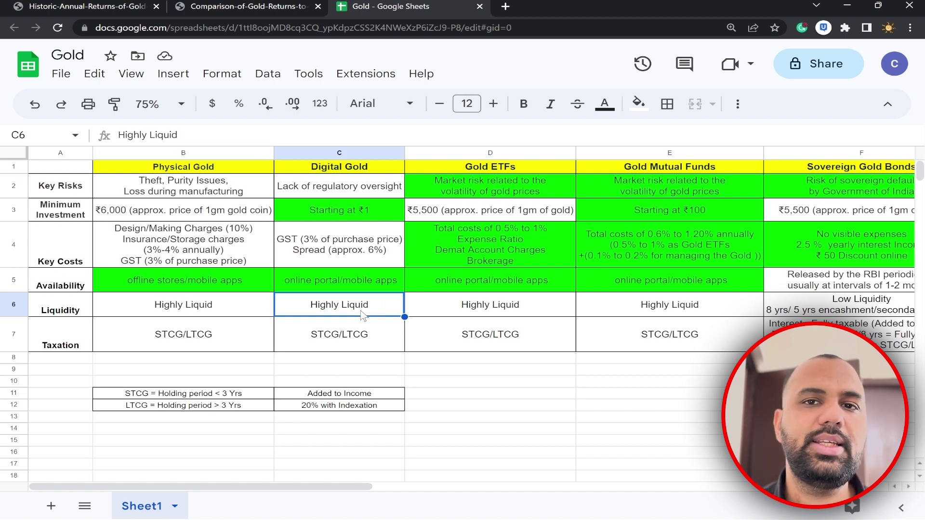
click(499, 309)
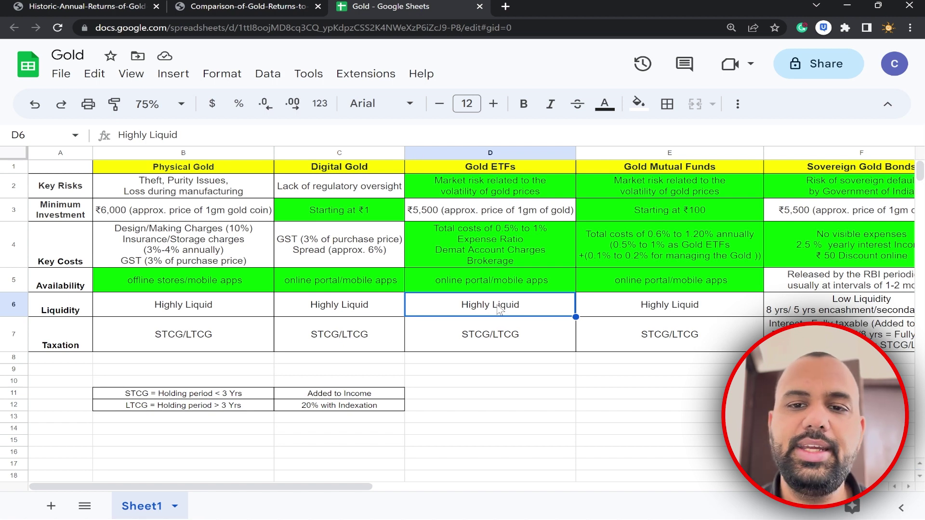
click(654, 309)
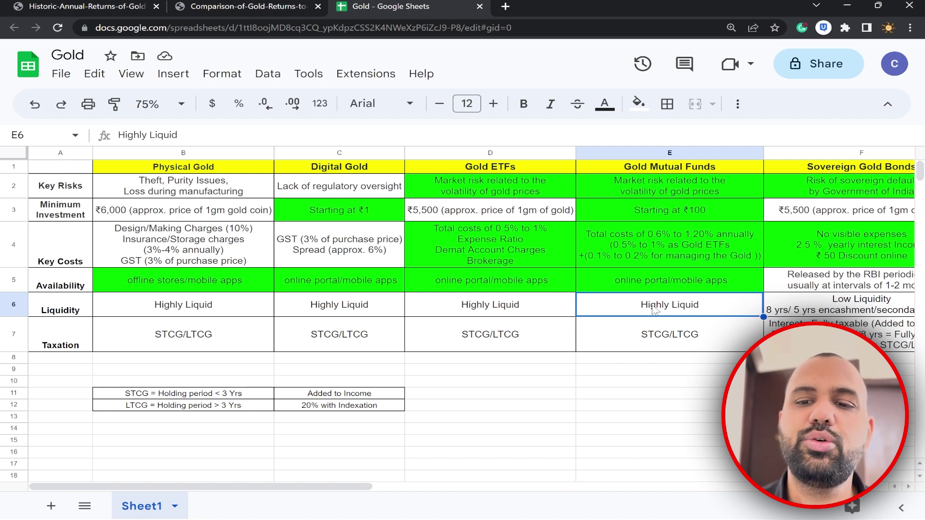
click(824, 302)
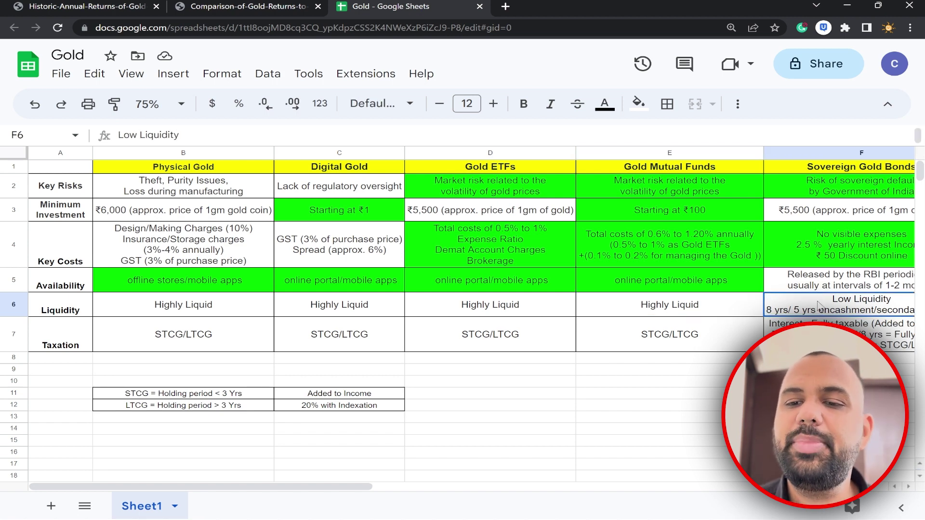
drag(345, 487, 446, 487)
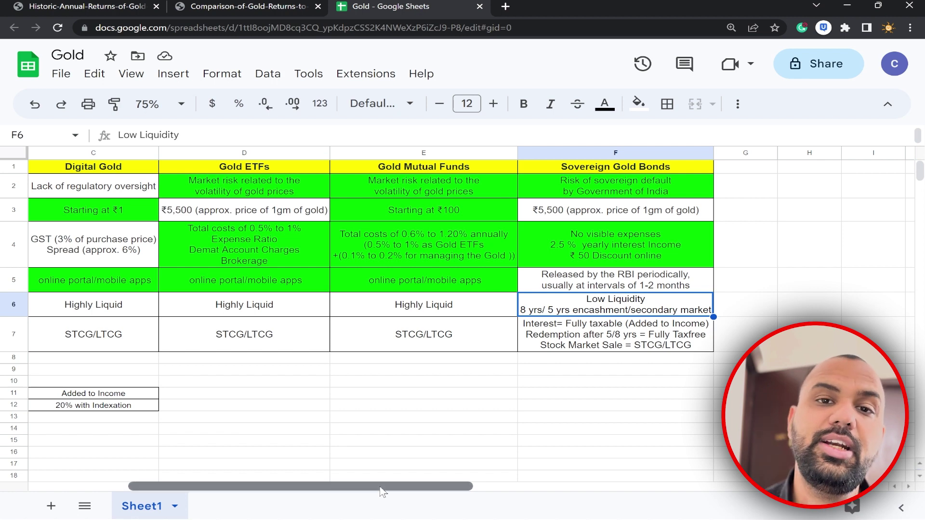
Fill the Liquidity cells from Physical Gold through Gold Mutual Funds (B6:E6) with bright green.
drag(380, 487, 289, 487)
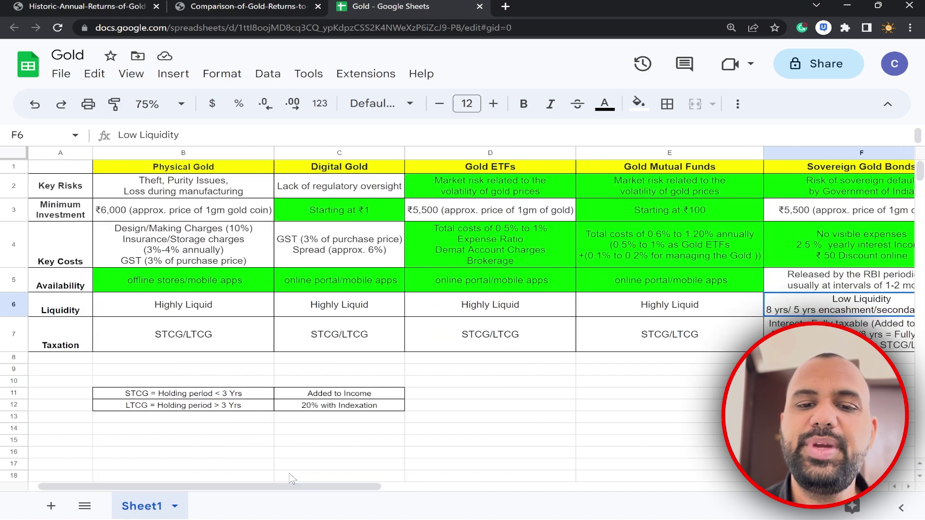
drag(247, 307, 605, 303)
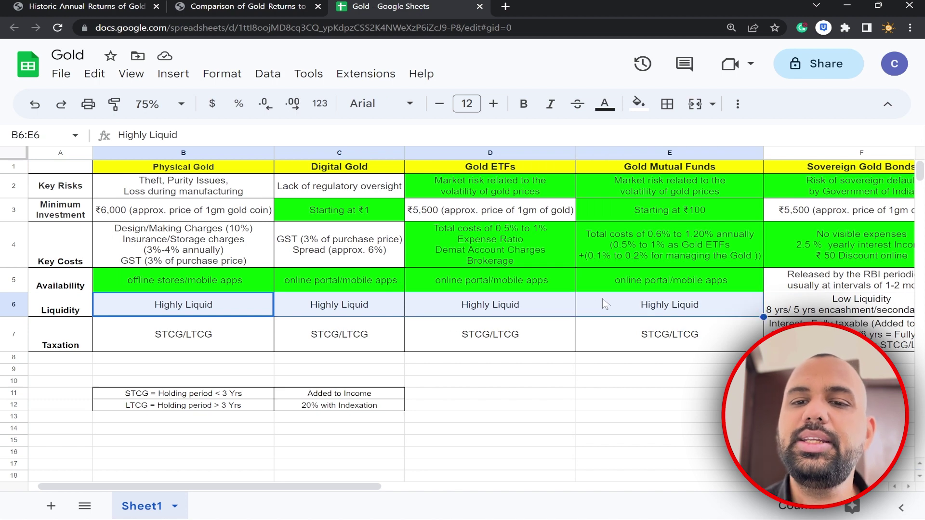
click(639, 105)
click(717, 177)
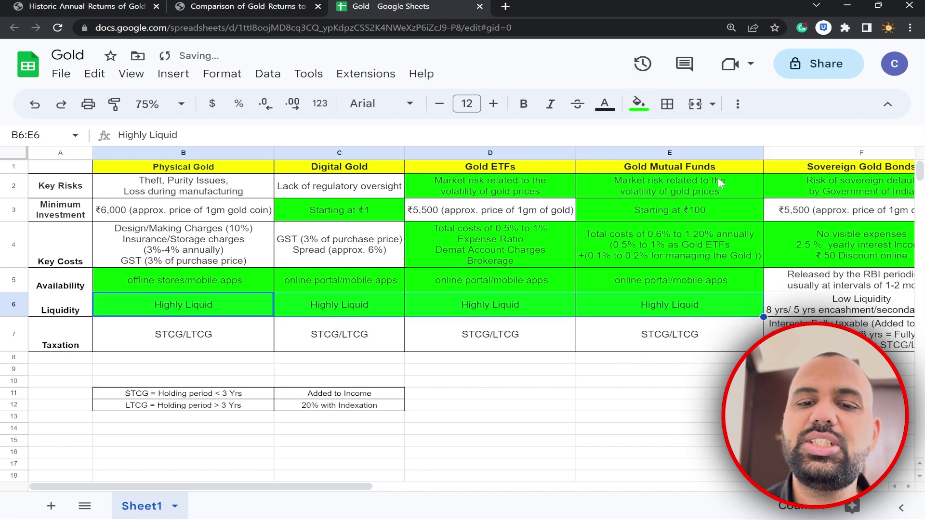
click(572, 408)
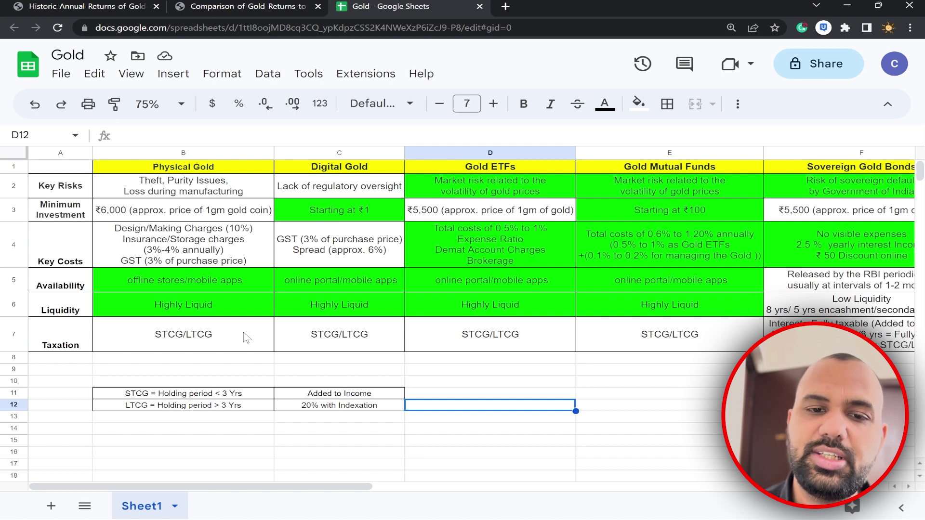
Check the Taxation entries from Physical Gold through Gold Mutual Funds (B7:E7) against the STCG and LTCG rules in B11:C12.
drag(246, 337, 597, 348)
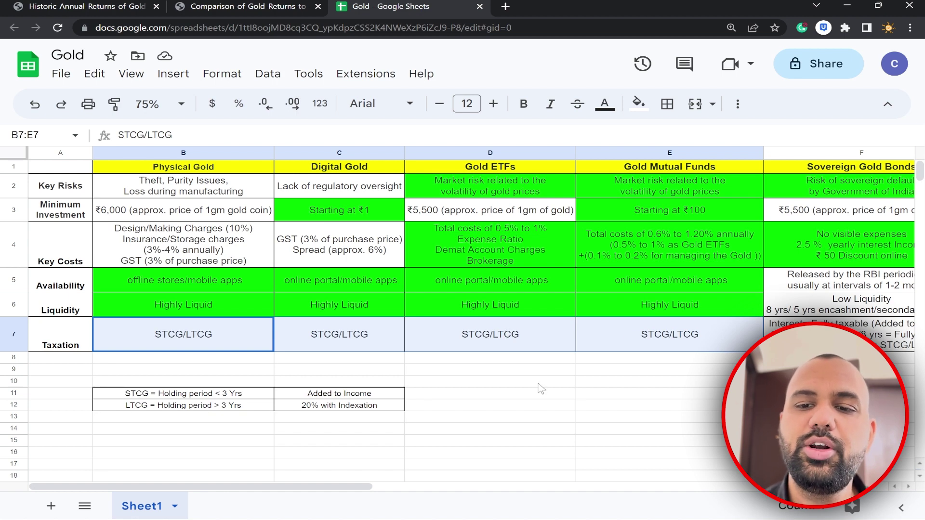
click(471, 398)
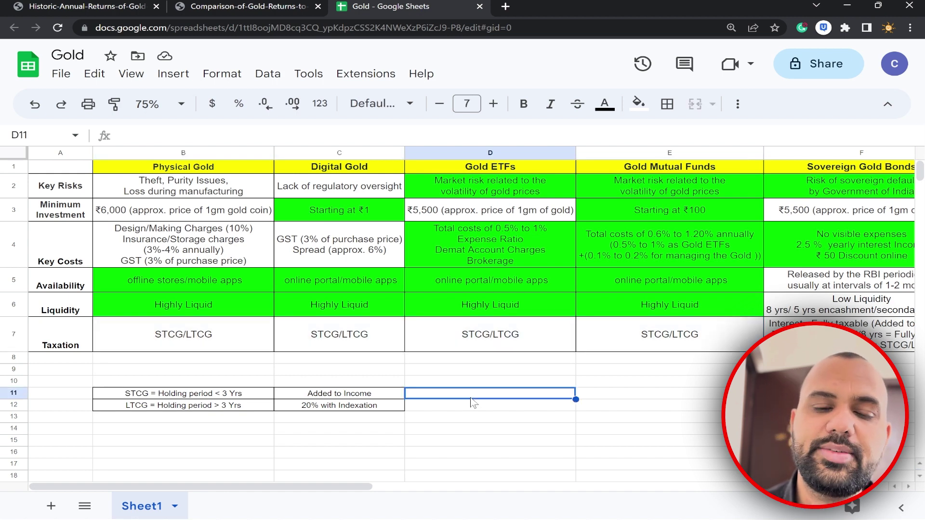
click(226, 398)
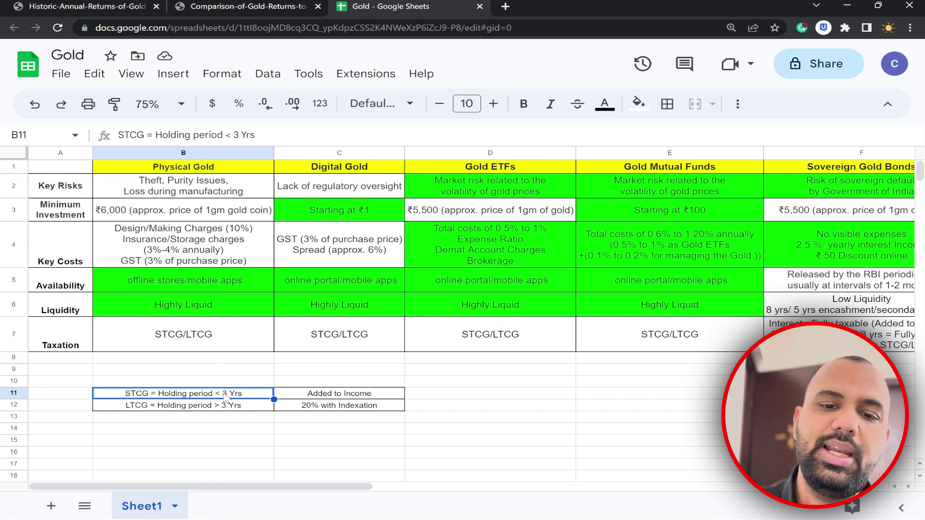
click(336, 395)
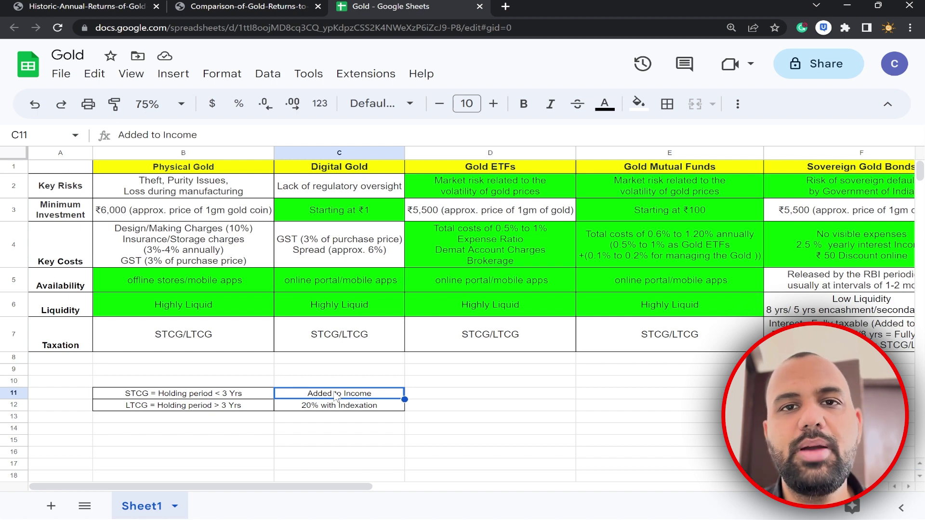
click(233, 409)
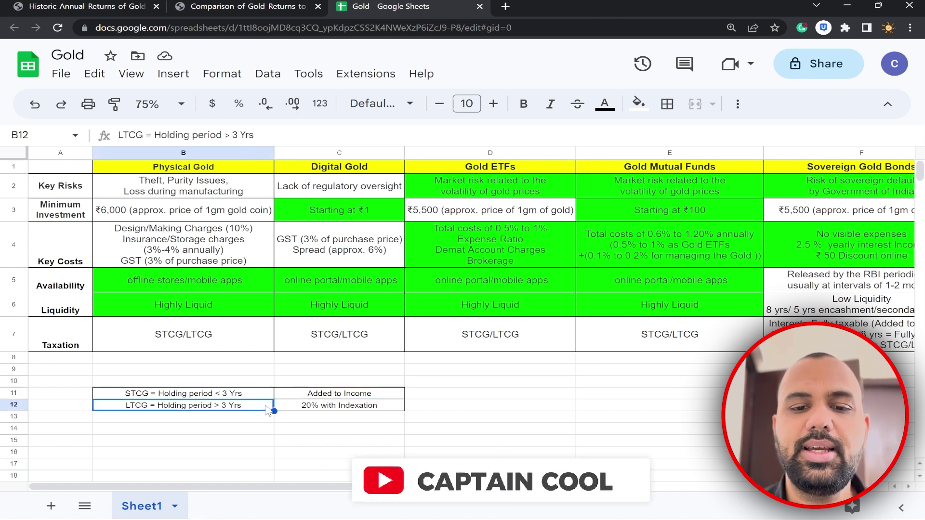
click(311, 409)
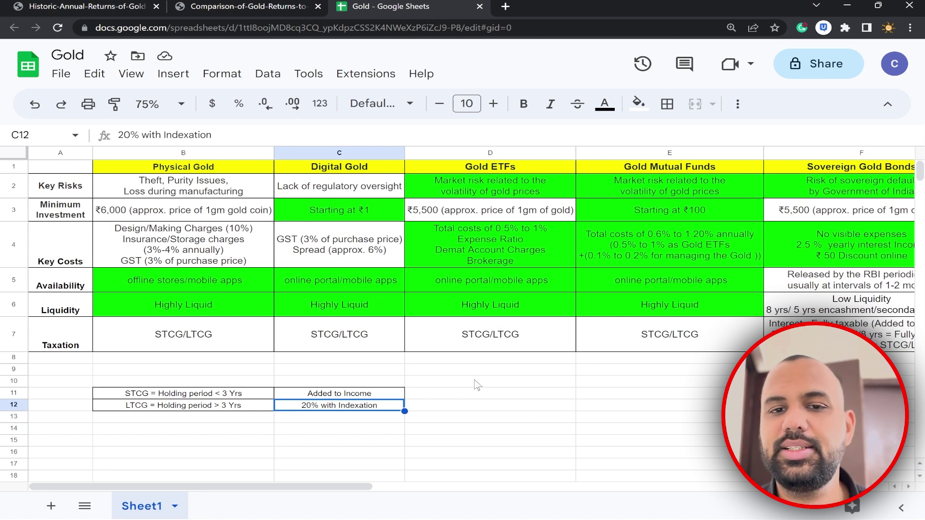
click(458, 407)
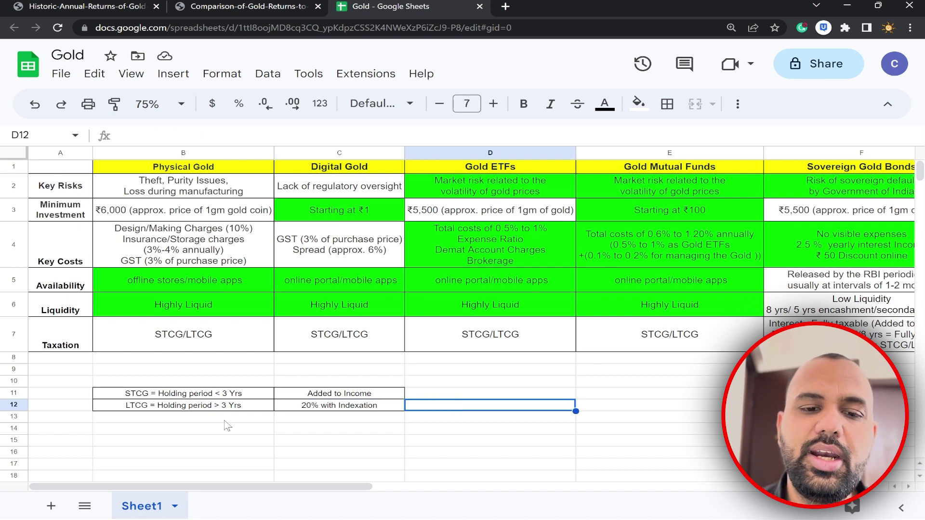
drag(230, 407, 337, 407)
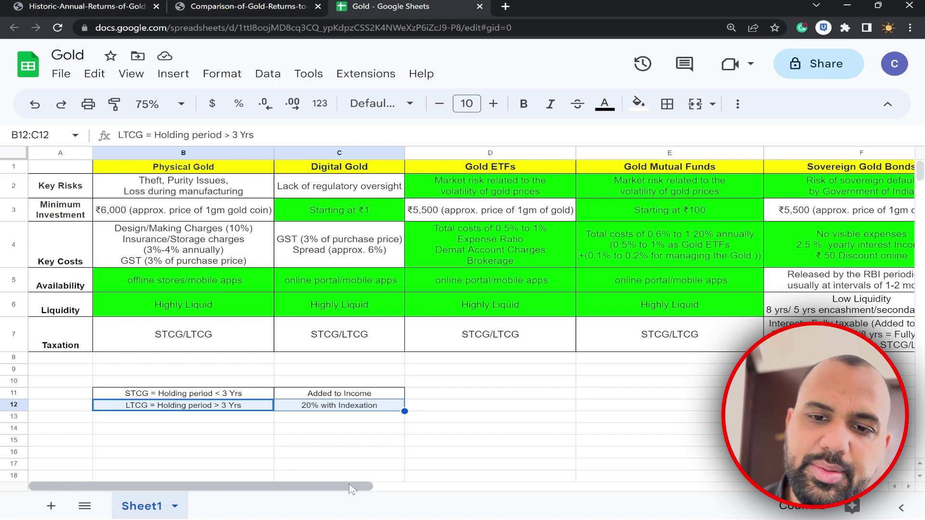
Read the Sovereign Gold Bonds taxation entry (F7) and recheck the STCG and LTCG holding periods in B11:B12.
drag(349, 484, 411, 484)
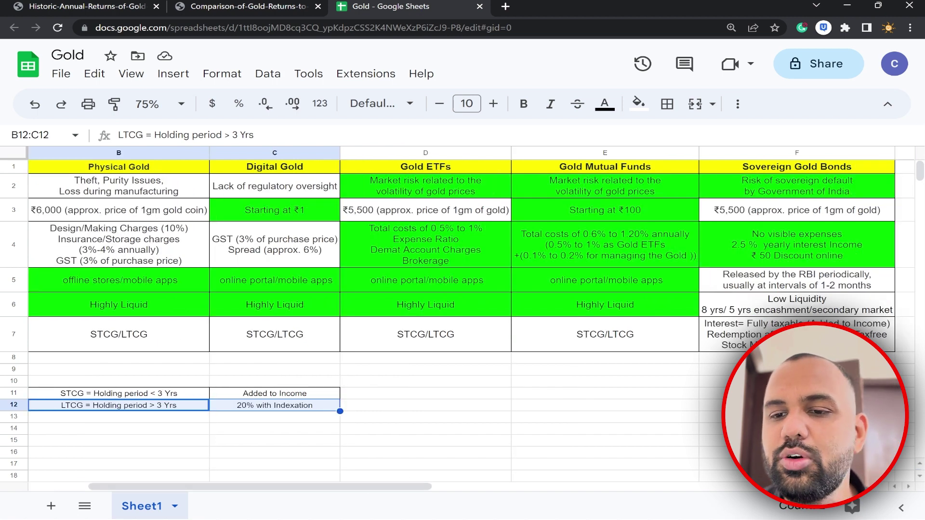
click(732, 330)
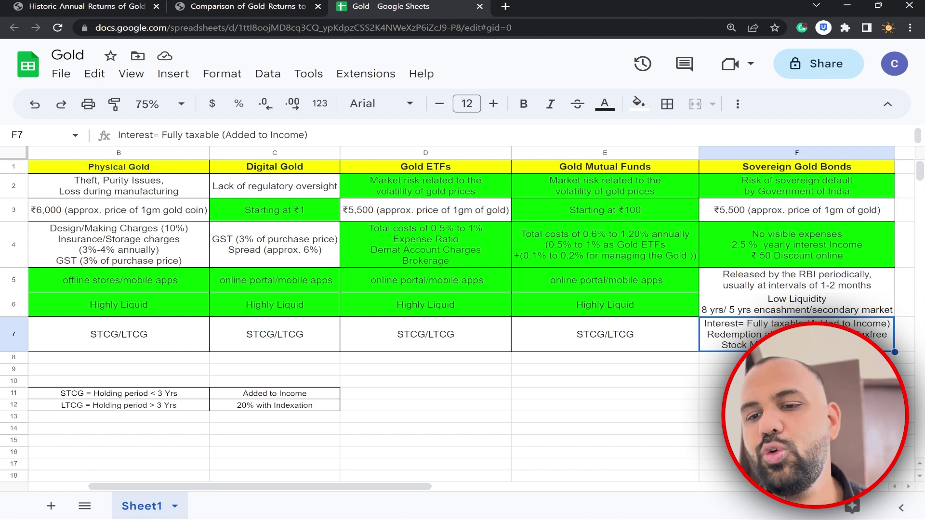
click(191, 396)
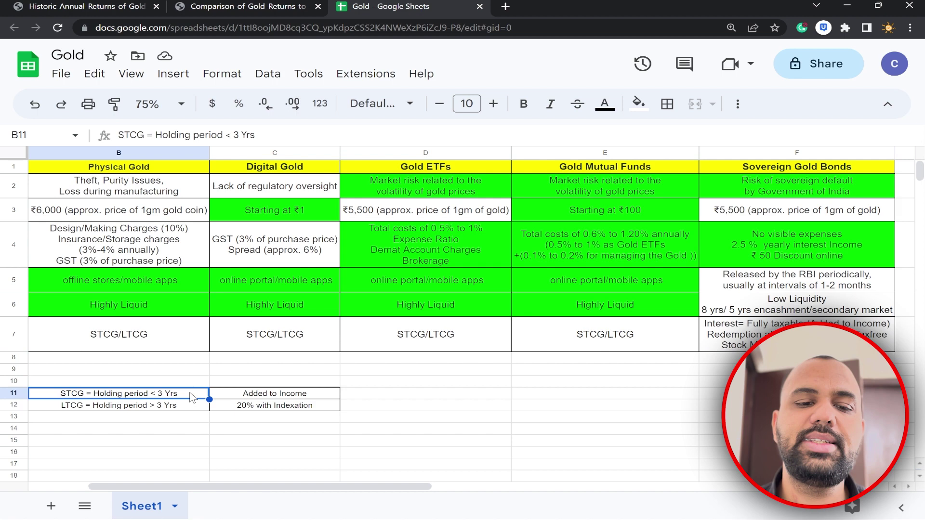
click(157, 408)
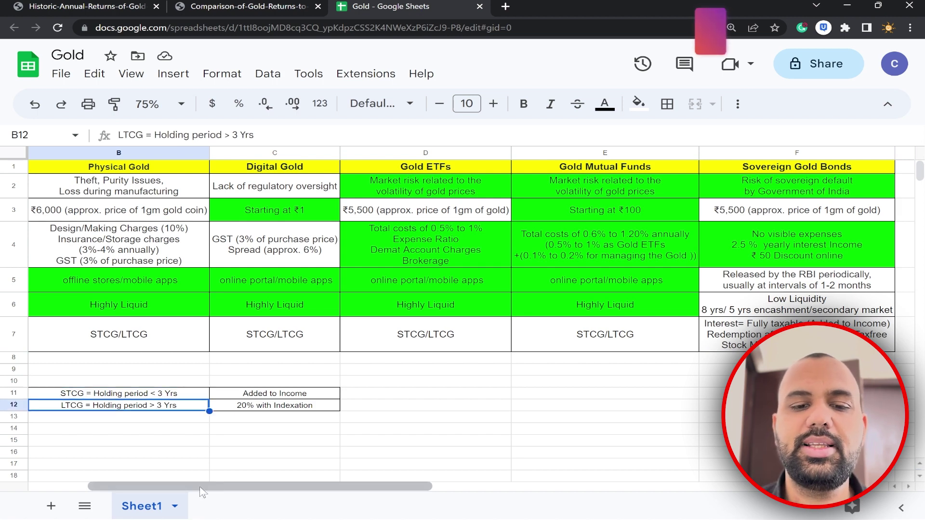
Fill the Taxation cell for Sovereign Gold Bonds (F7) with bright green.
scroll(220, 477, left, 2)
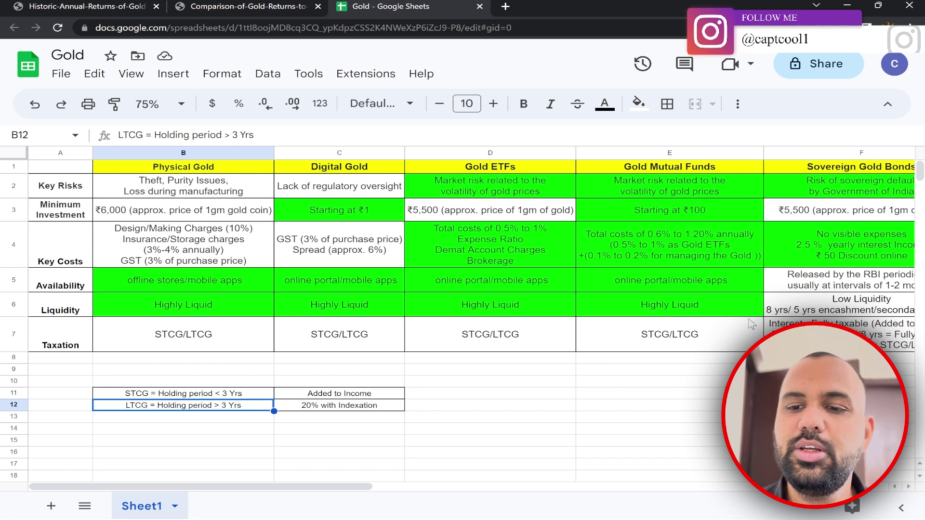
click(769, 325)
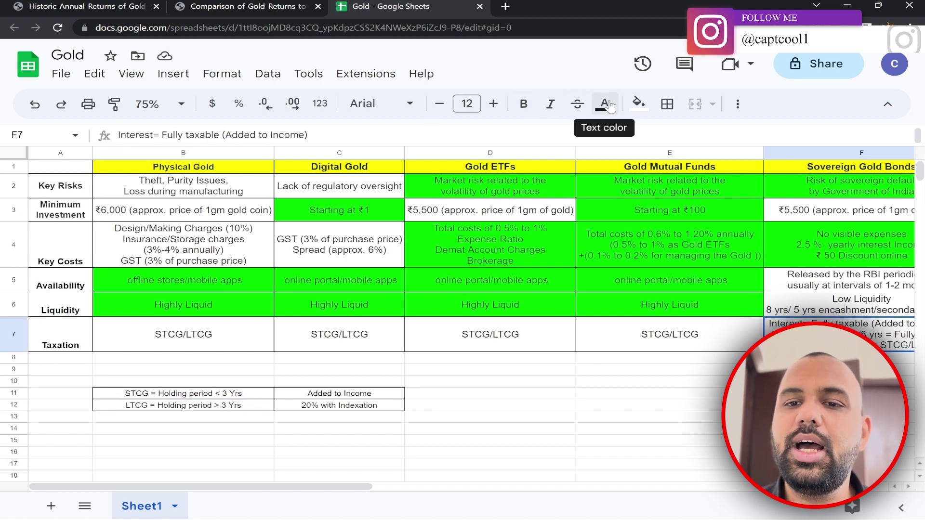
click(639, 104)
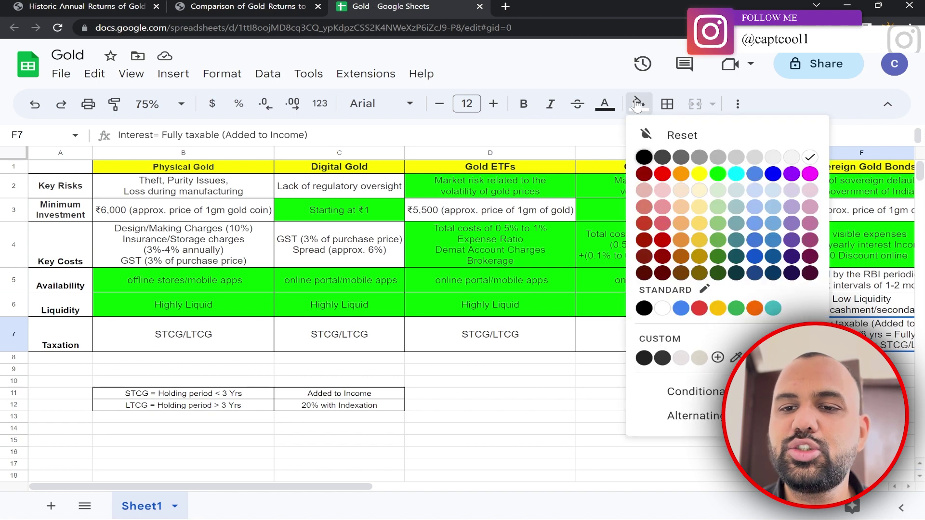
click(718, 175)
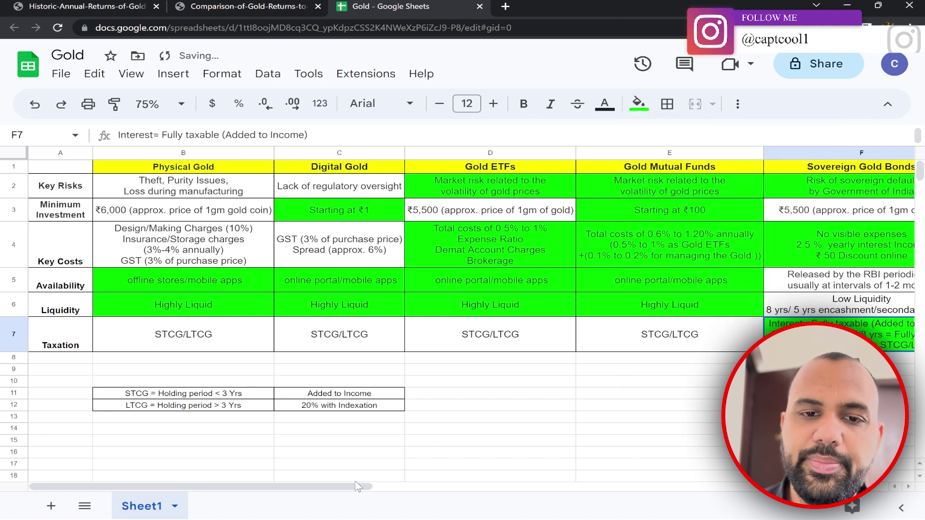
Compare the highlighted table option by option, going through the headers from Physical Gold through Gold Mutual Funds (B1:E1).
drag(356, 477, 429, 479)
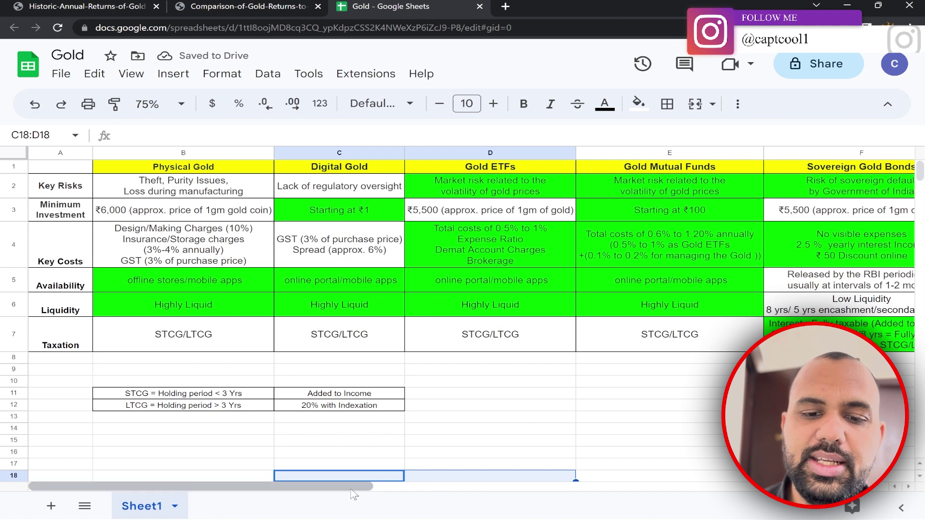
click(467, 418)
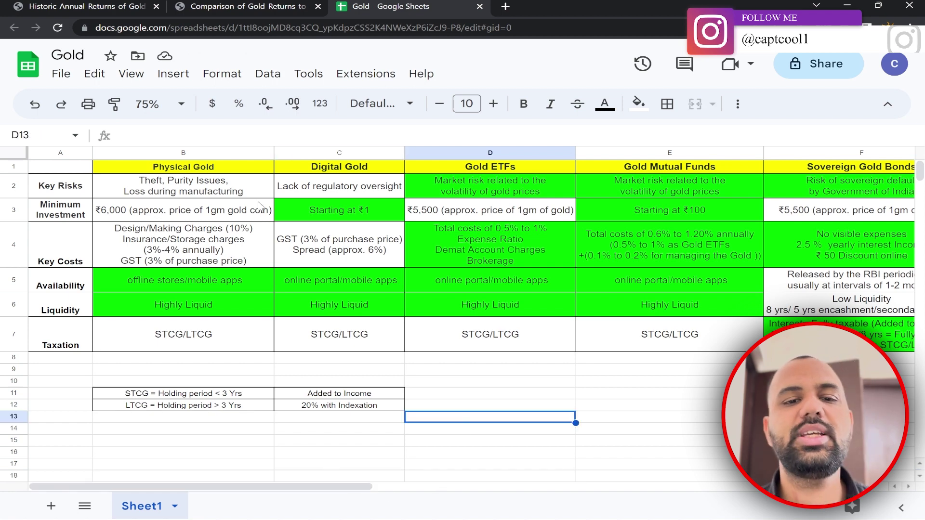
click(223, 170)
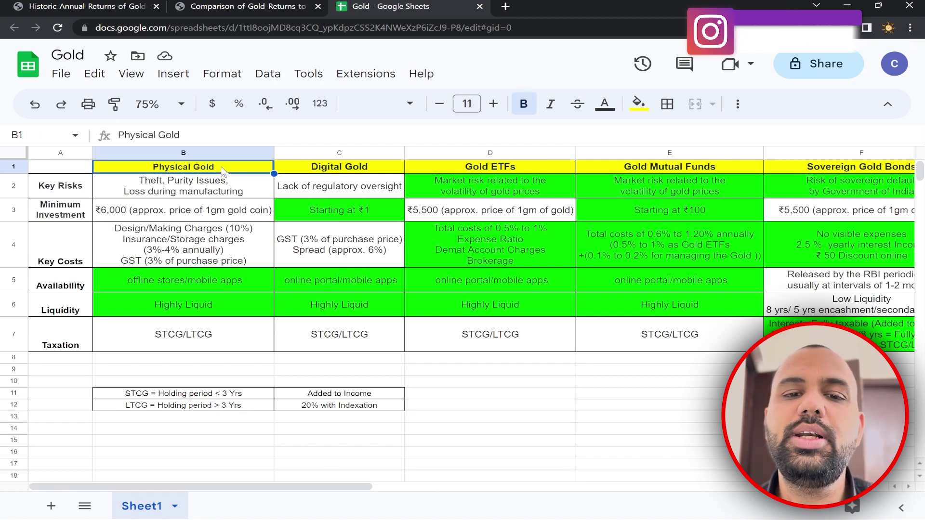
click(337, 172)
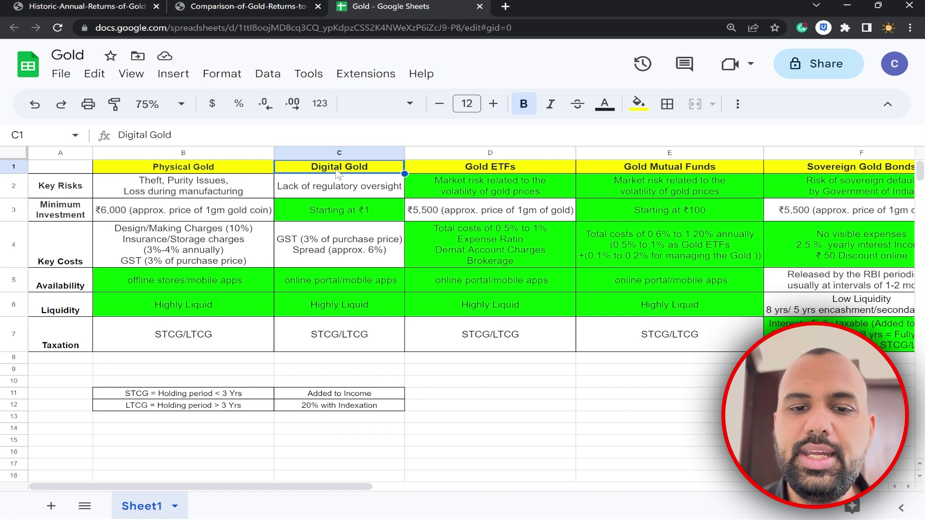
click(538, 173)
click(666, 173)
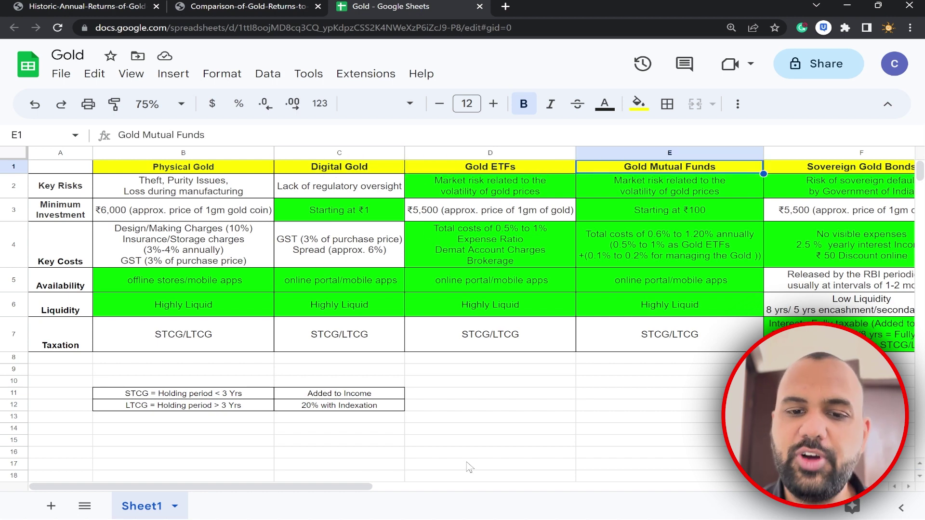
Bring the Sovereign Gold Bonds column into full view and review the Gold Mutual Funds costs and availability (E4:E5).
drag(354, 477, 441, 486)
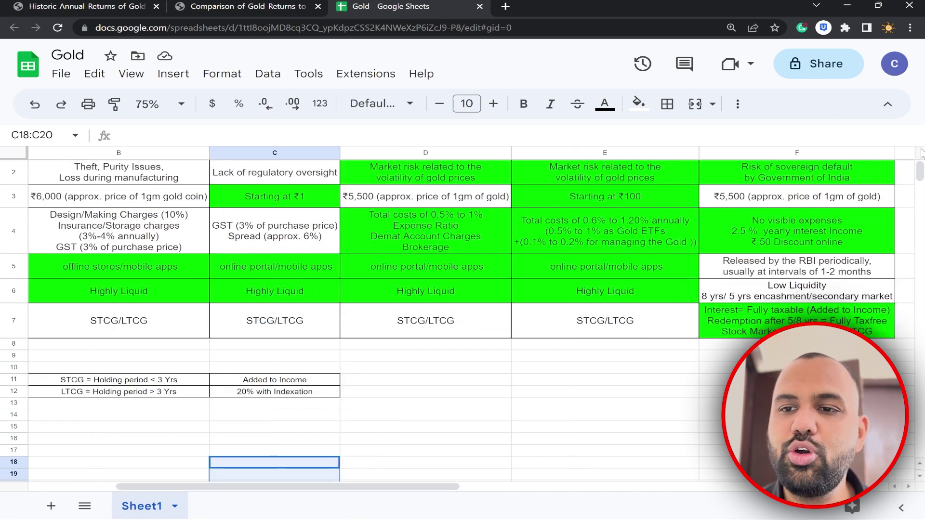
scroll(924, 156, up, 1)
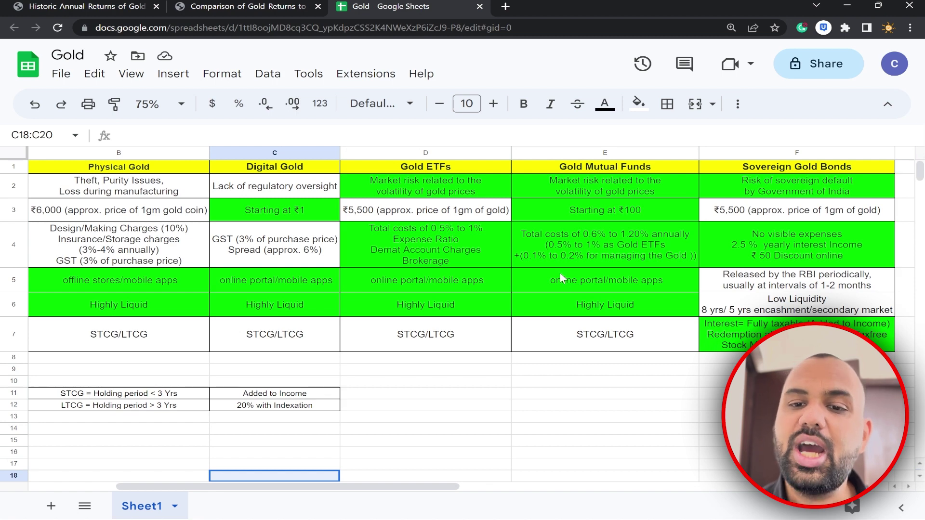
click(567, 245)
click(589, 281)
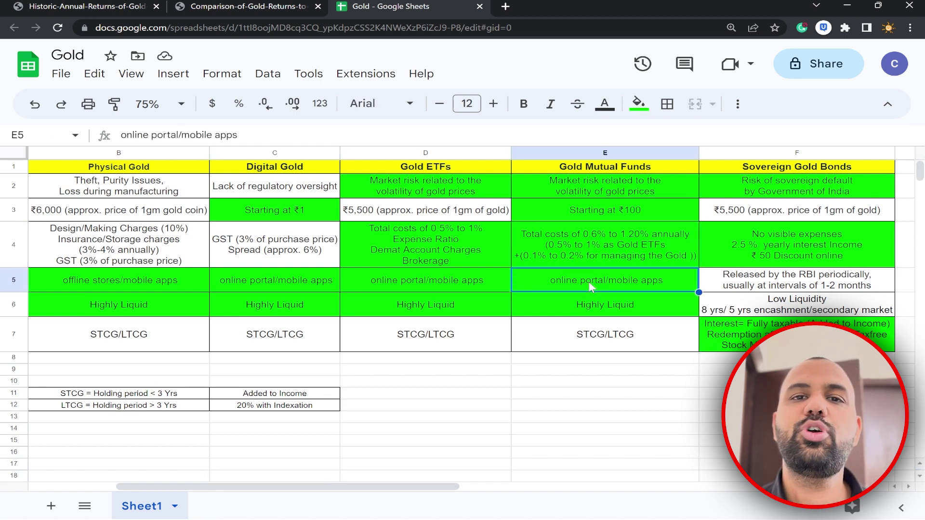
Review the liquidity and taxation of Gold Mutual Funds (E6:E7) and the costs, liquidity and risk of Sovereign Gold Bonds (F4, F6, F2).
click(591, 311)
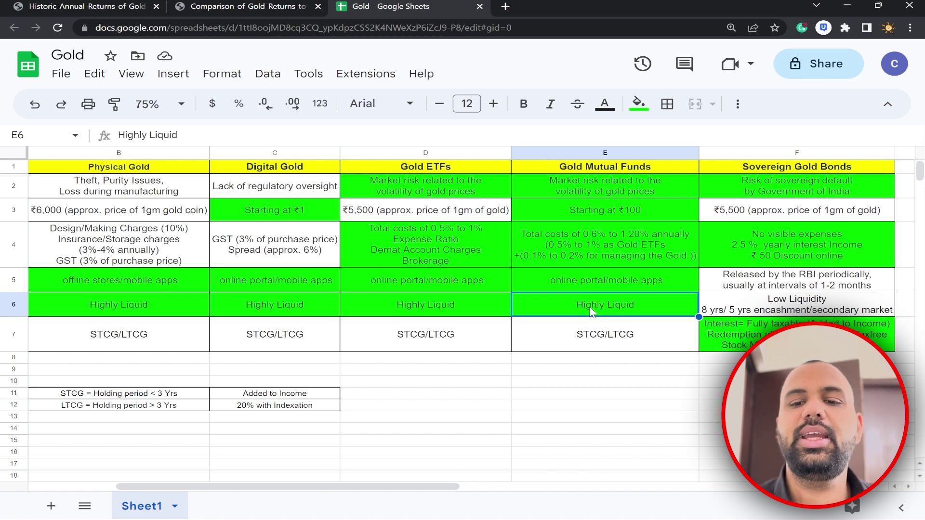
click(612, 349)
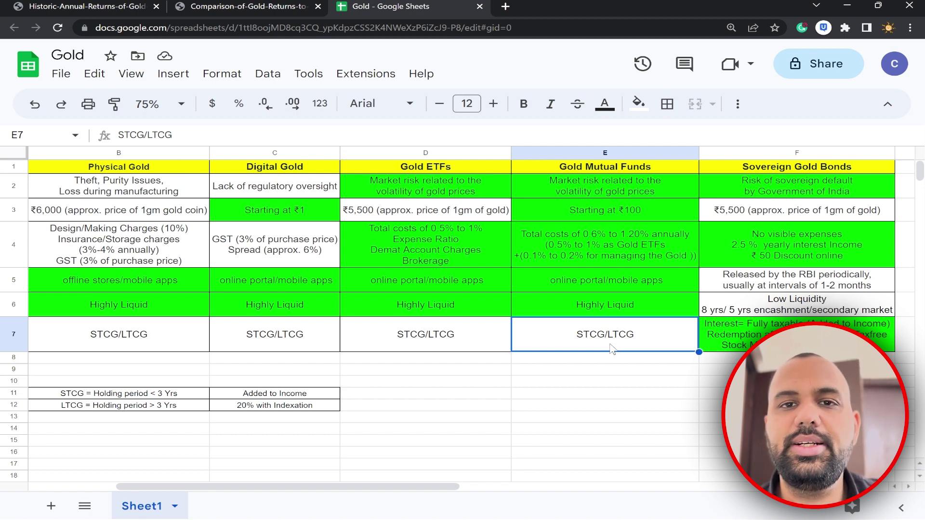
click(773, 171)
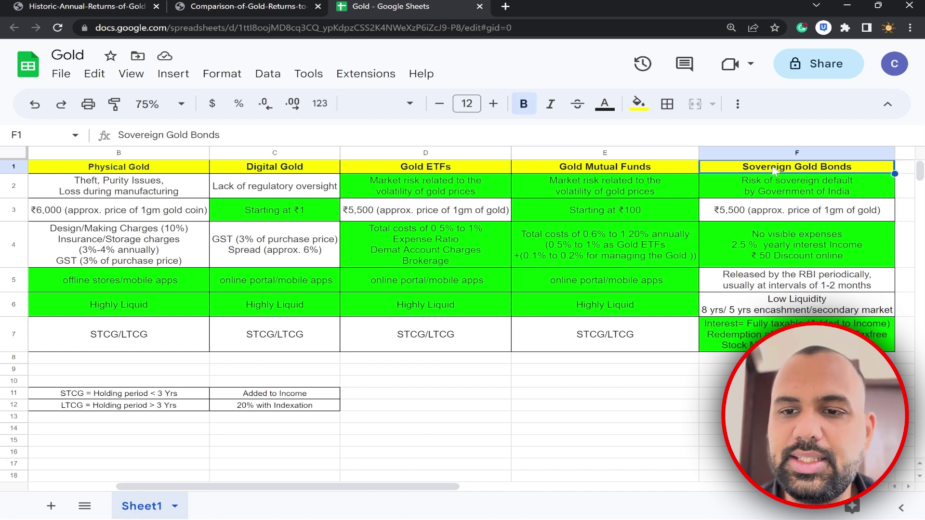
click(768, 246)
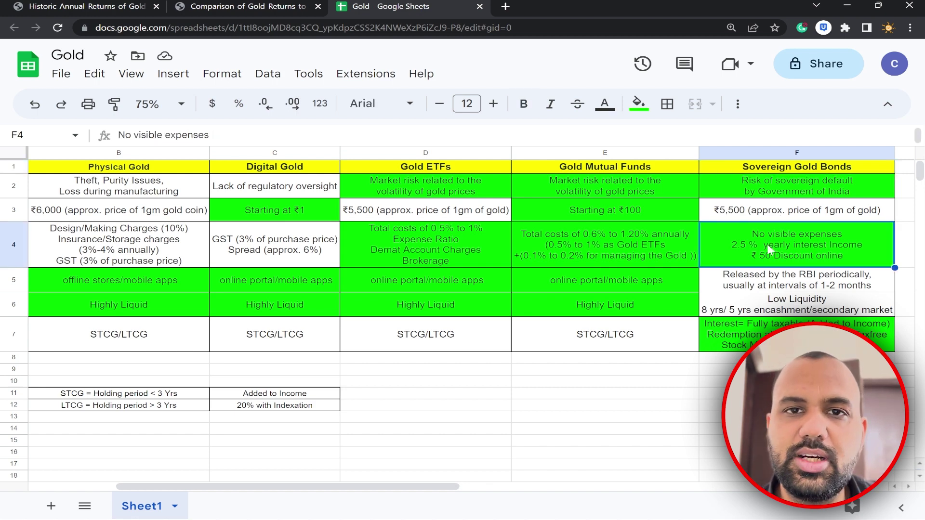
click(784, 311)
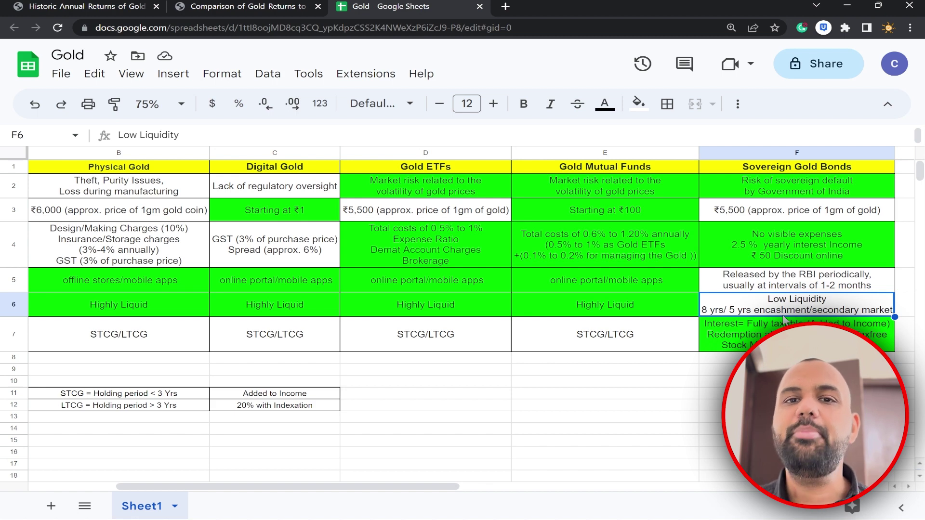
click(749, 197)
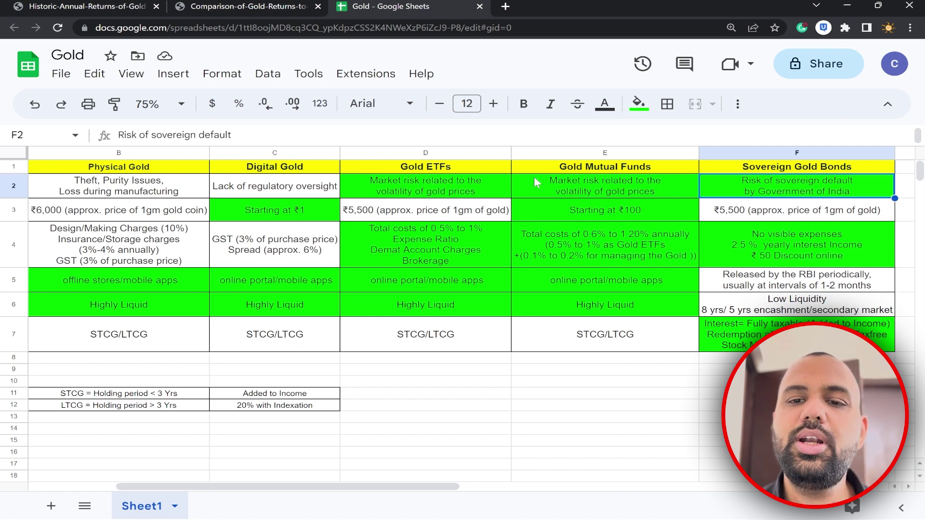
Revisit the Gold Mutual Funds and Gold ETFs columns, and bring the row labels in column A back into view.
click(608, 176)
click(464, 168)
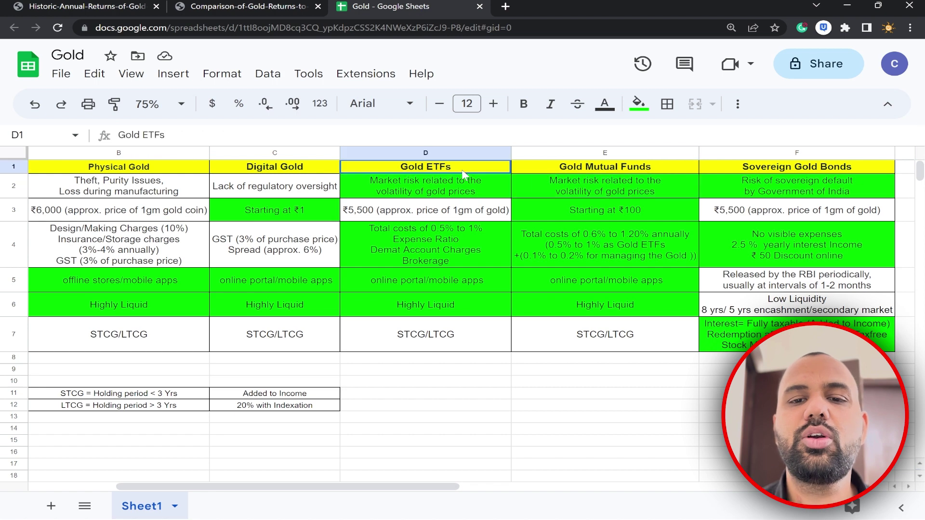
click(295, 476)
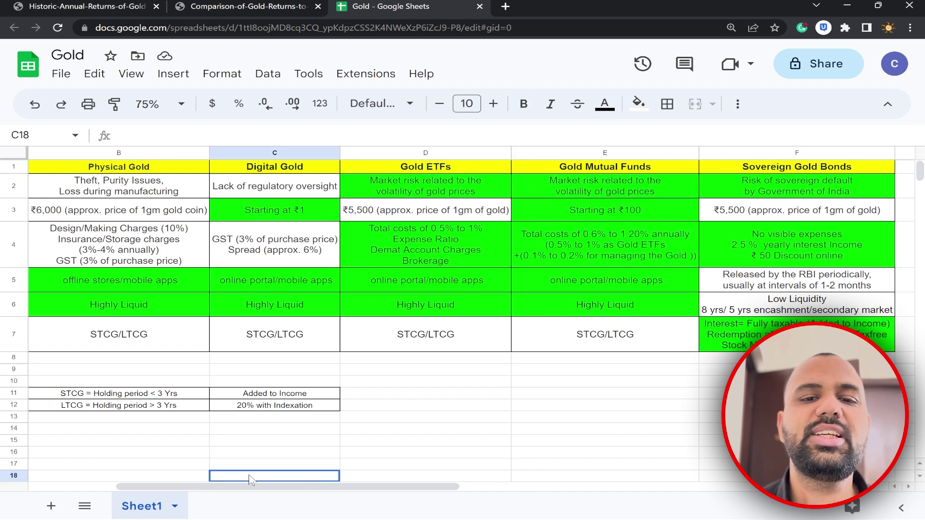
drag(196, 484, 90, 477)
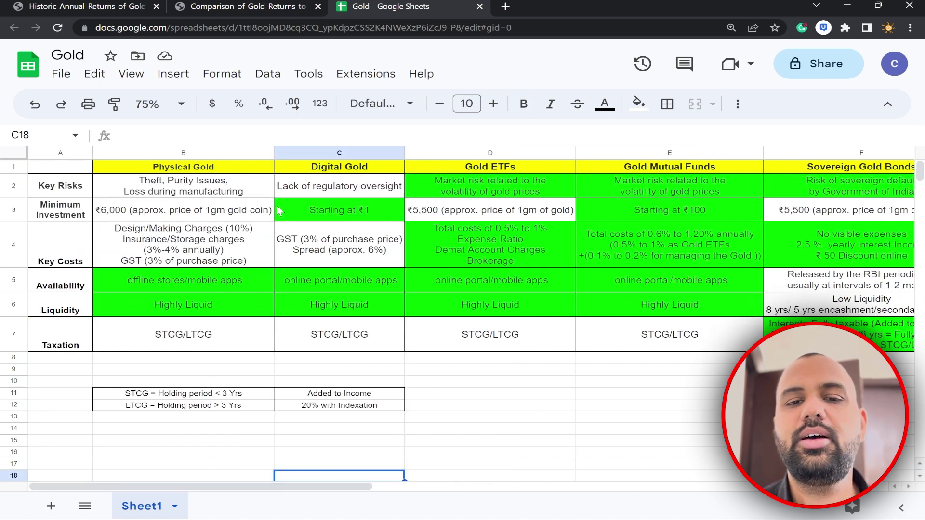
click(565, 399)
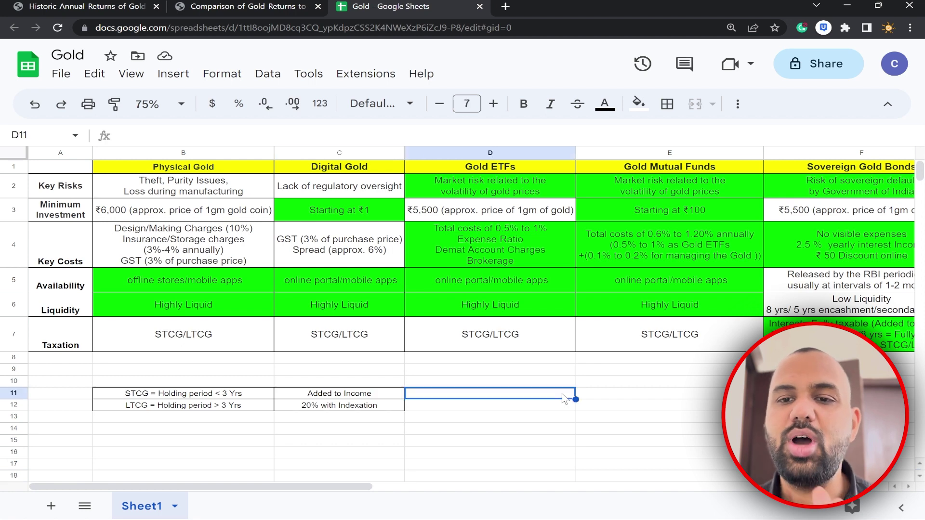